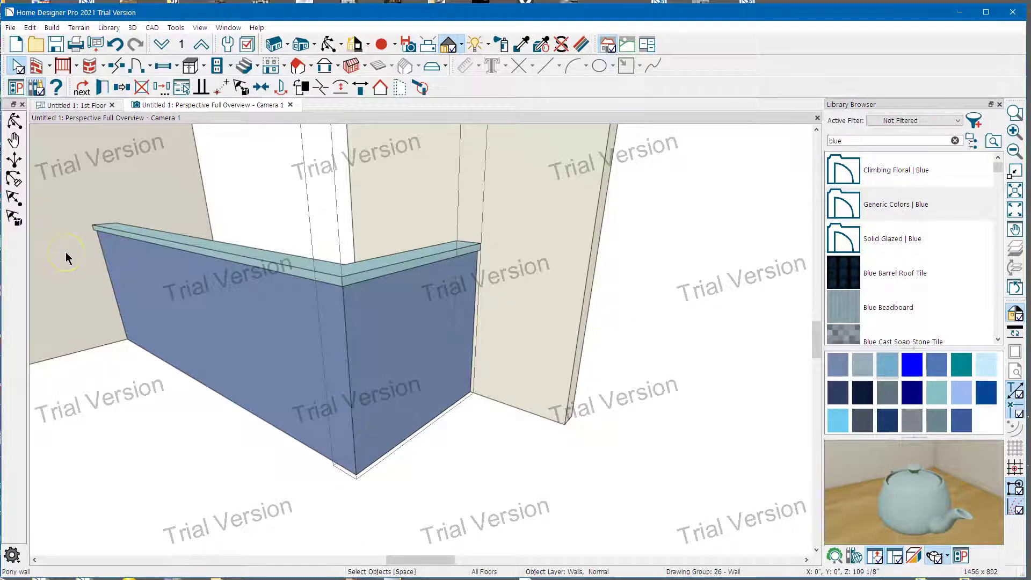
pyautogui.scroll(-2, 65, 252)
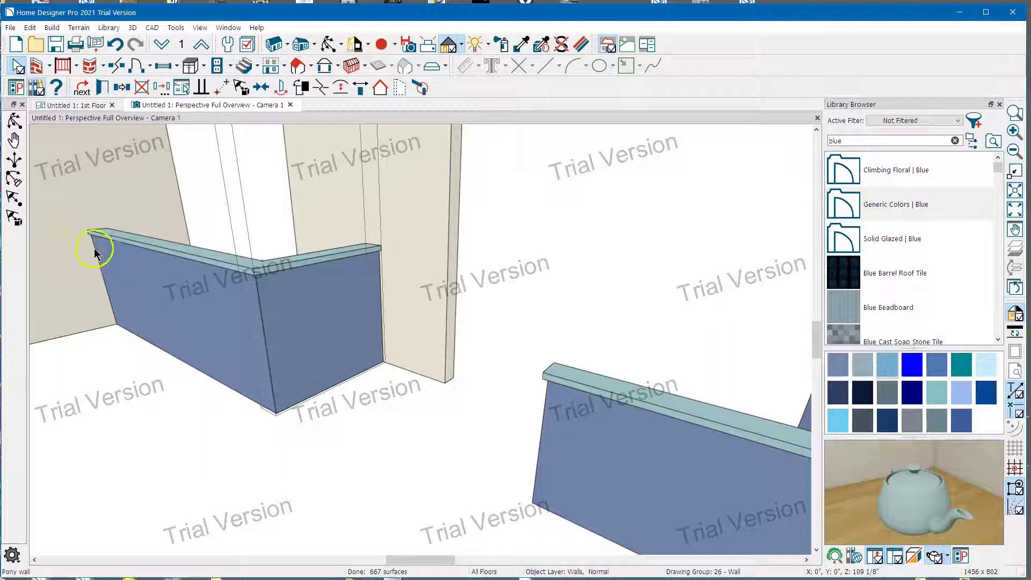
pyautogui.scroll(2, 95, 248)
pyautogui.click(339, 293)
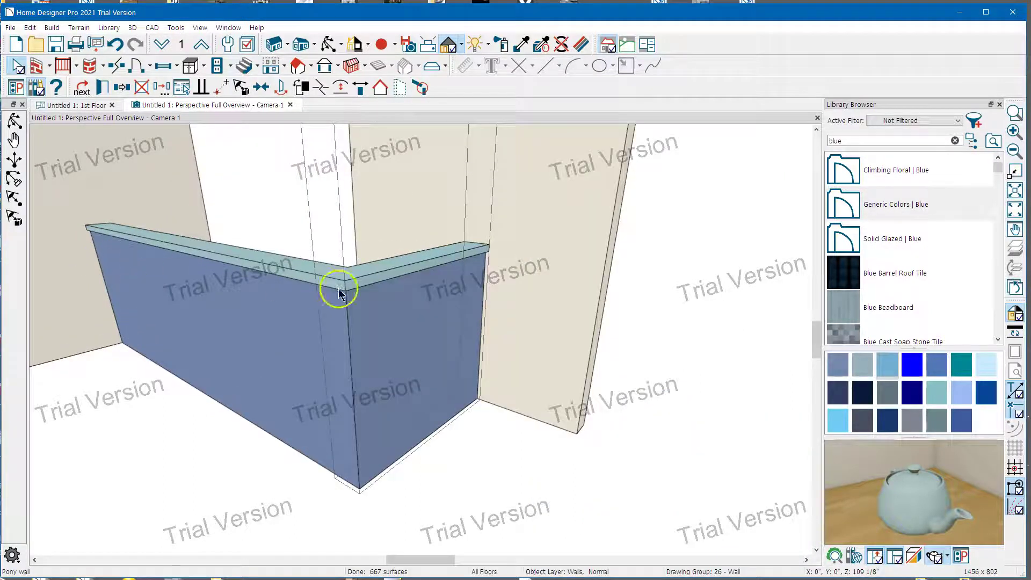
pyautogui.press('Escape')
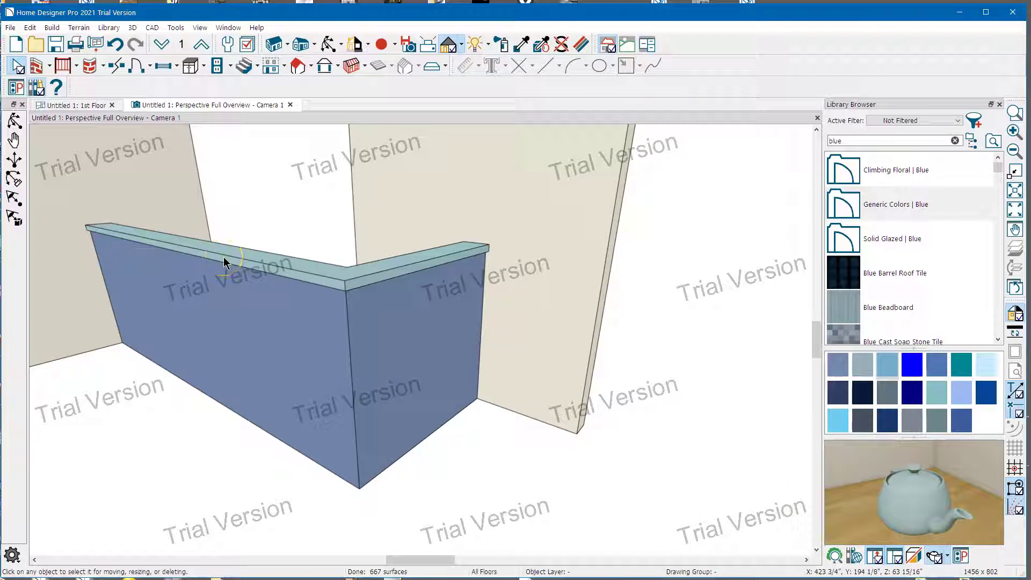
pyautogui.click(253, 328)
pyautogui.click(205, 252)
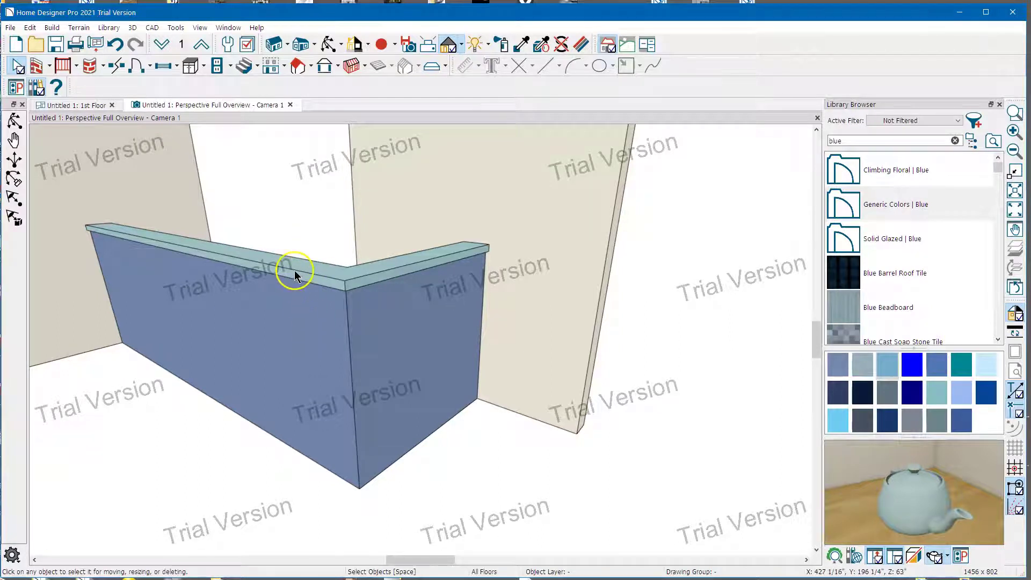
# Inspect the long pony wall's wall type settings and the layer definition of its upper wall type, Interior-6, Copy.
pyautogui.click(267, 333)
pyautogui.doubleClick(258, 329)
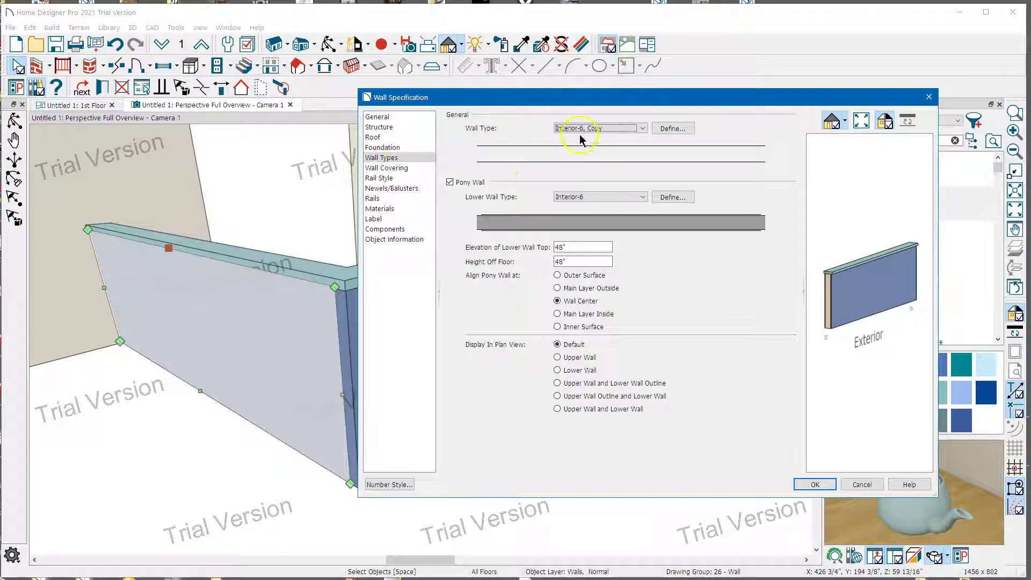
pyautogui.click(612, 200)
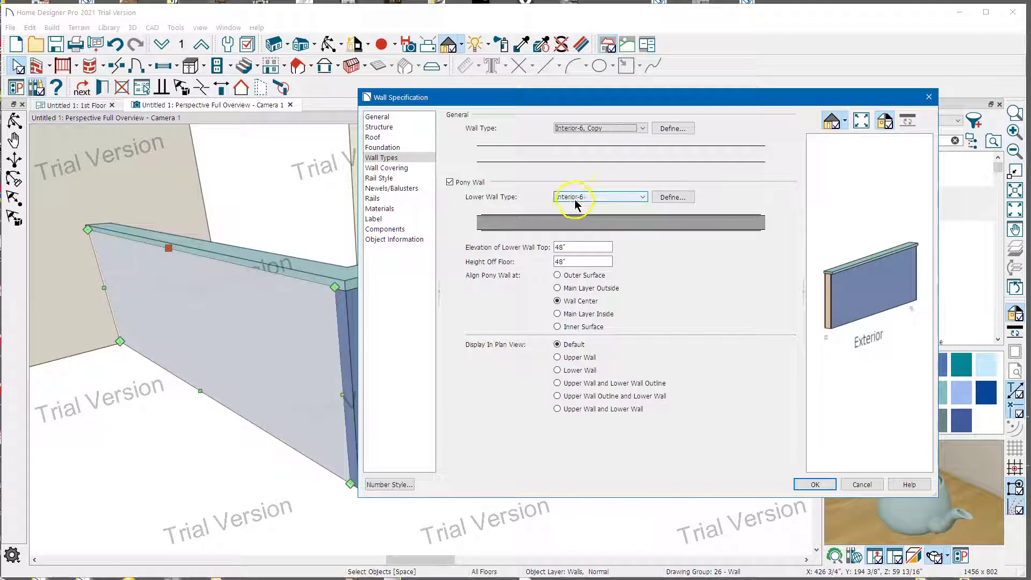
pyautogui.click(671, 129)
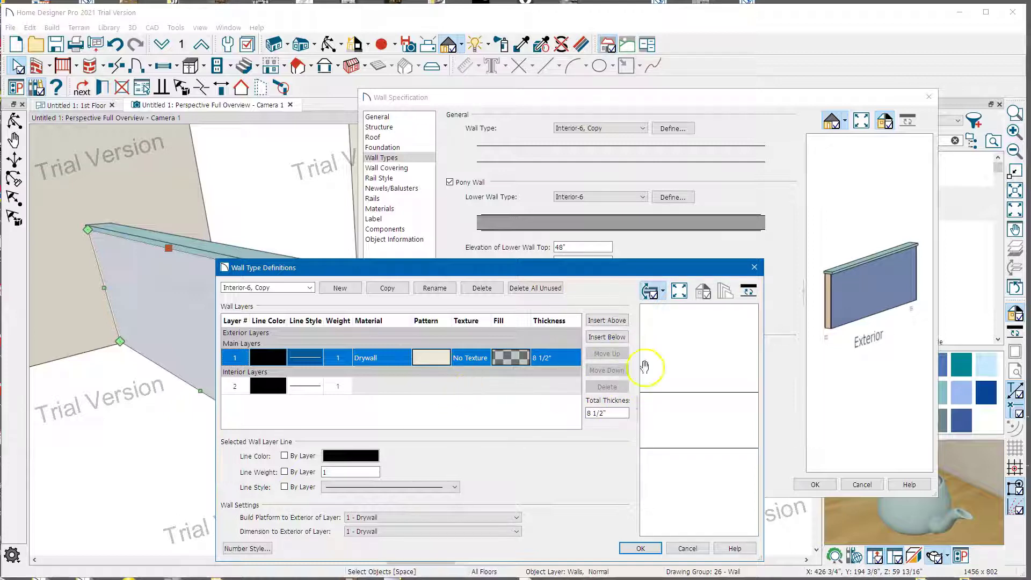
pyautogui.click(640, 548)
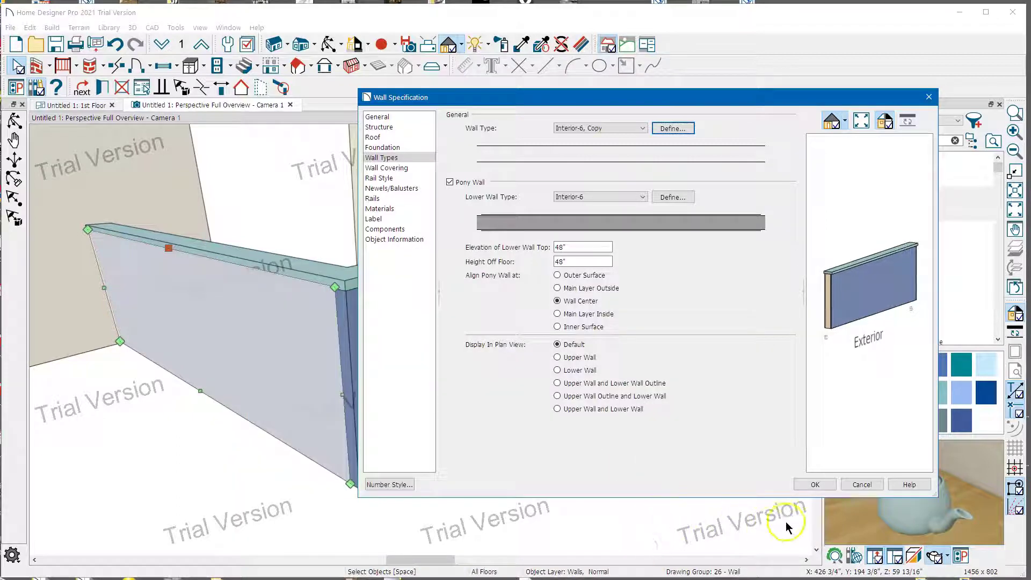
pyautogui.click(850, 483)
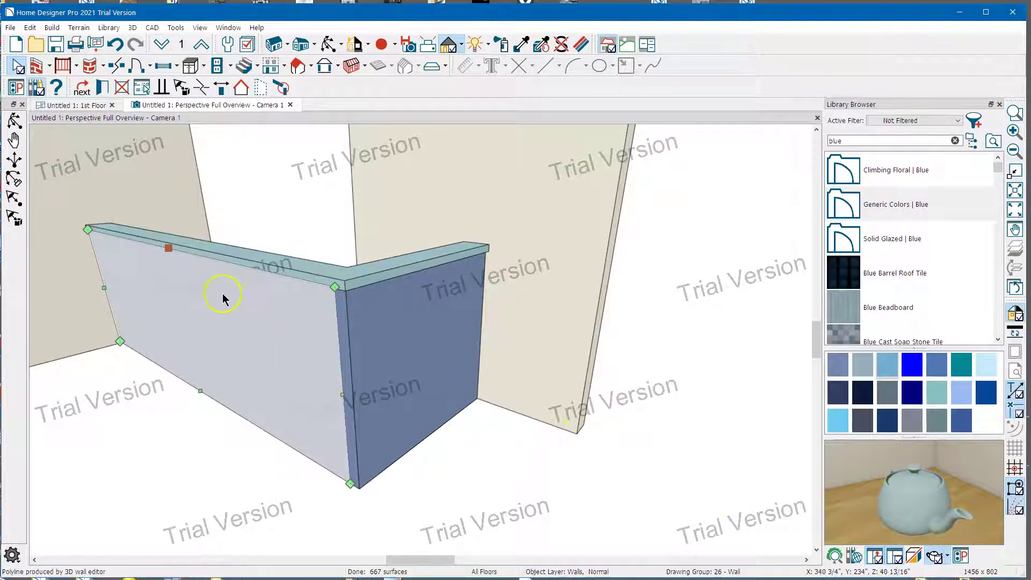
# Lower the top edge of the long pony wall's cap slightly in the perspective view.
pyautogui.click(225, 256)
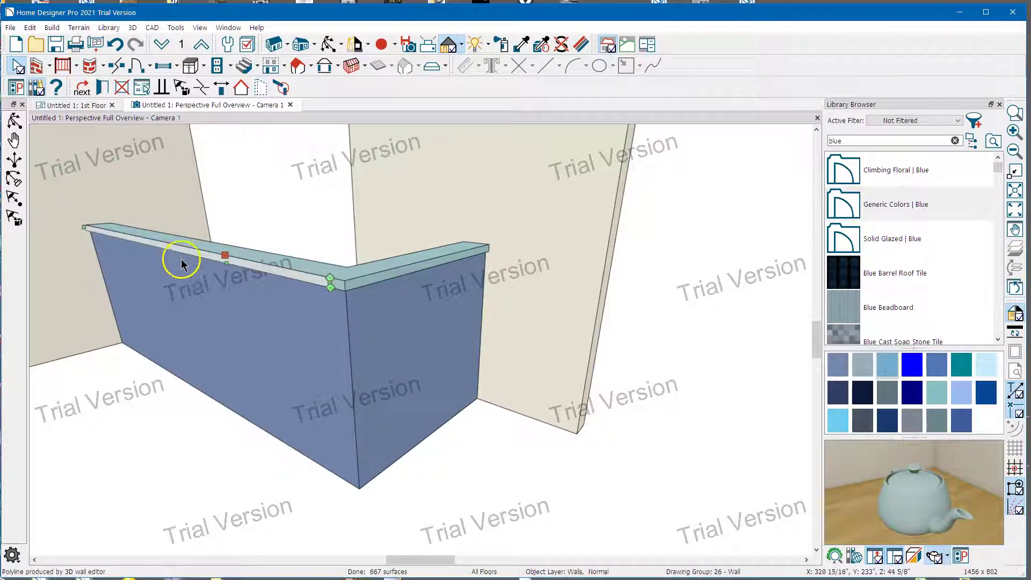
pyautogui.scroll(1, 182, 263)
pyautogui.scroll(1, 248, 280)
pyautogui.scroll(1, 252, 275)
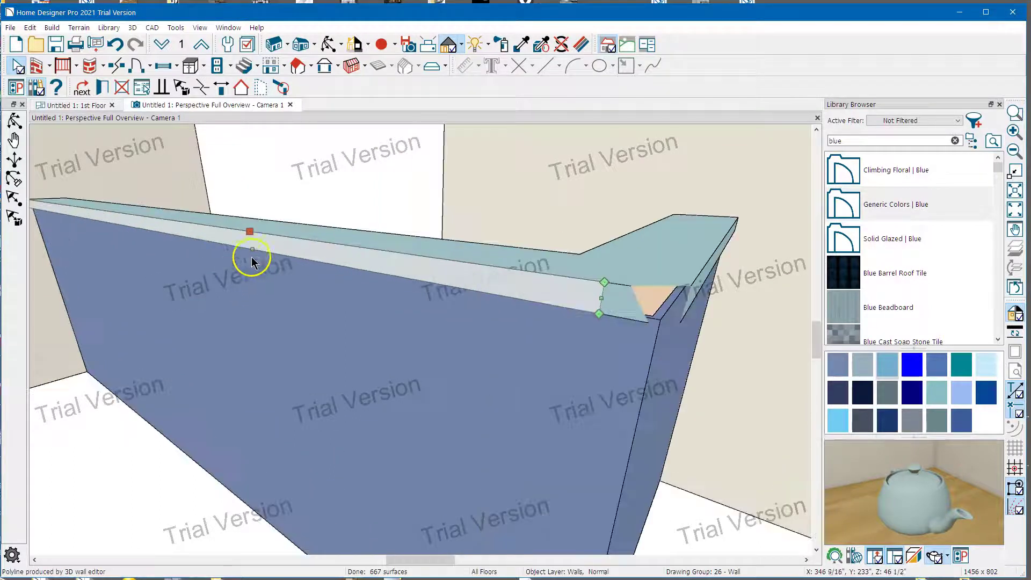
pyautogui.moveTo(249, 232)
pyautogui.mouseDown()
pyautogui.moveTo(246, 180)
pyautogui.moveTo(253, 236)
pyautogui.mouseUp()
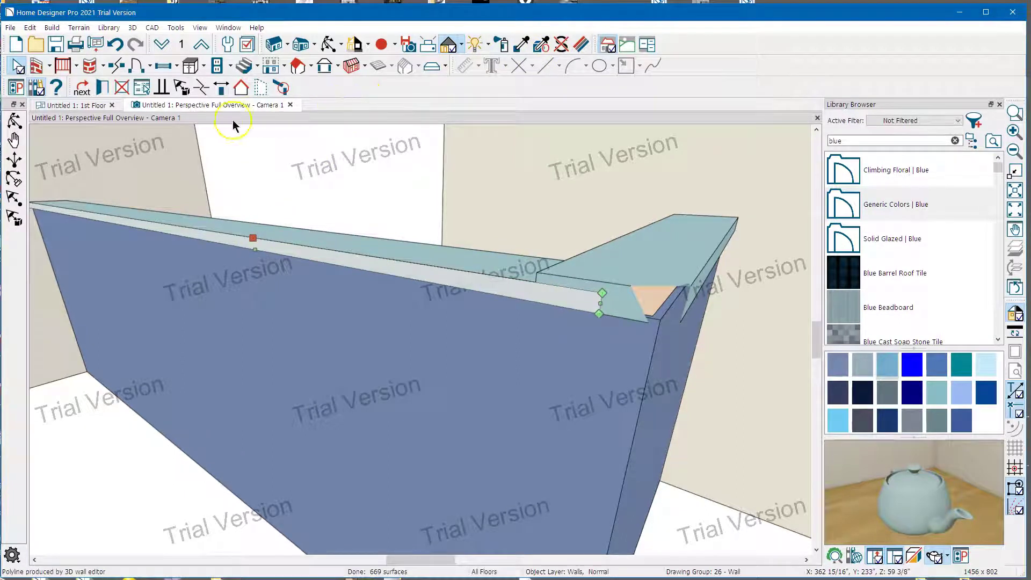
# Create a cross section/elevation view facing the long pony wall from the first floor plan.
pyautogui.click(77, 105)
pyautogui.scroll(-2, 396, 208)
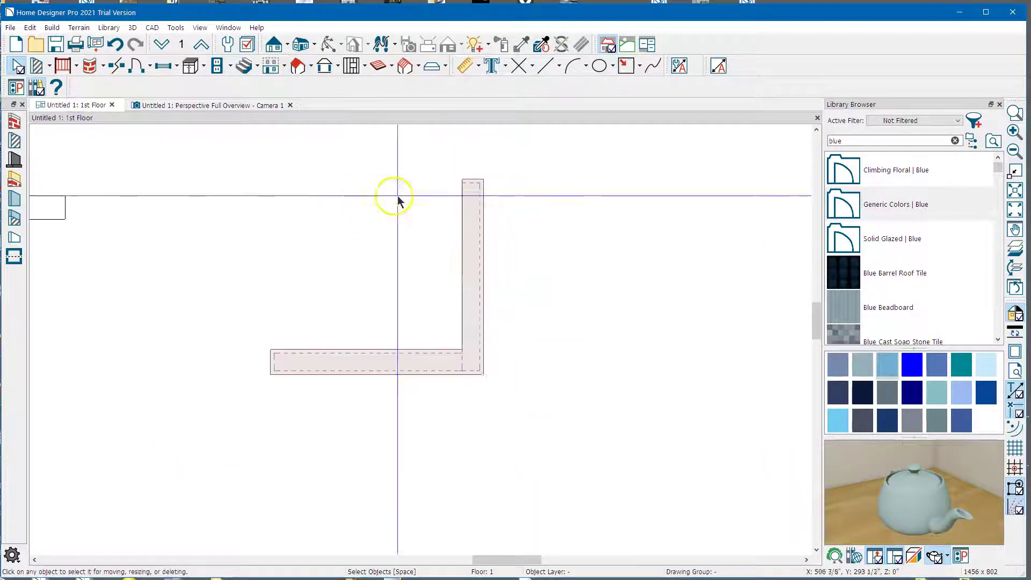
pyautogui.scroll(-2, 636, 249)
pyautogui.scroll(-2, 635, 245)
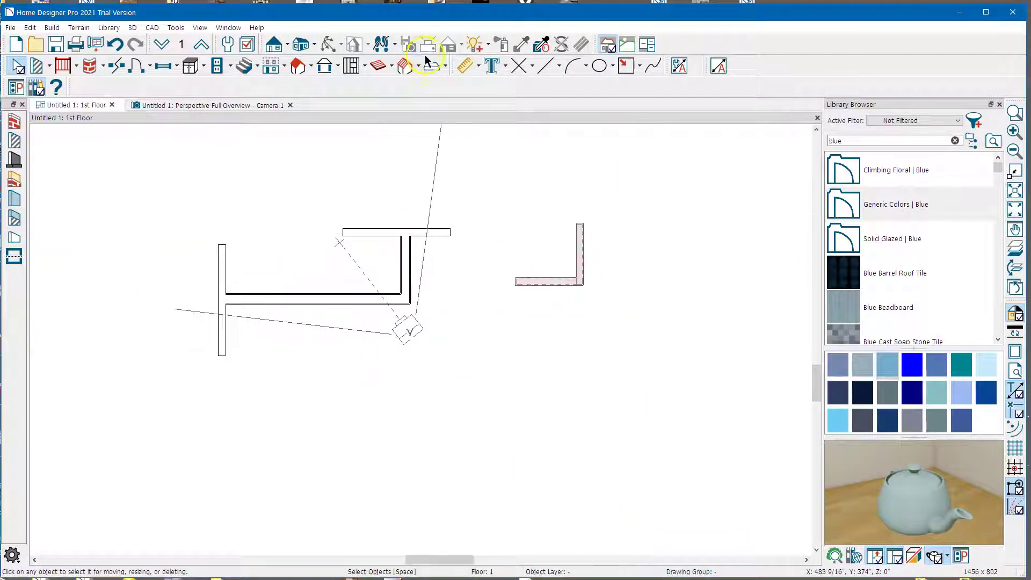
pyautogui.click(275, 44)
pyautogui.moveTo(321, 411); pyautogui.dragTo(320, 379)
pyautogui.scroll(3, 349, 355)
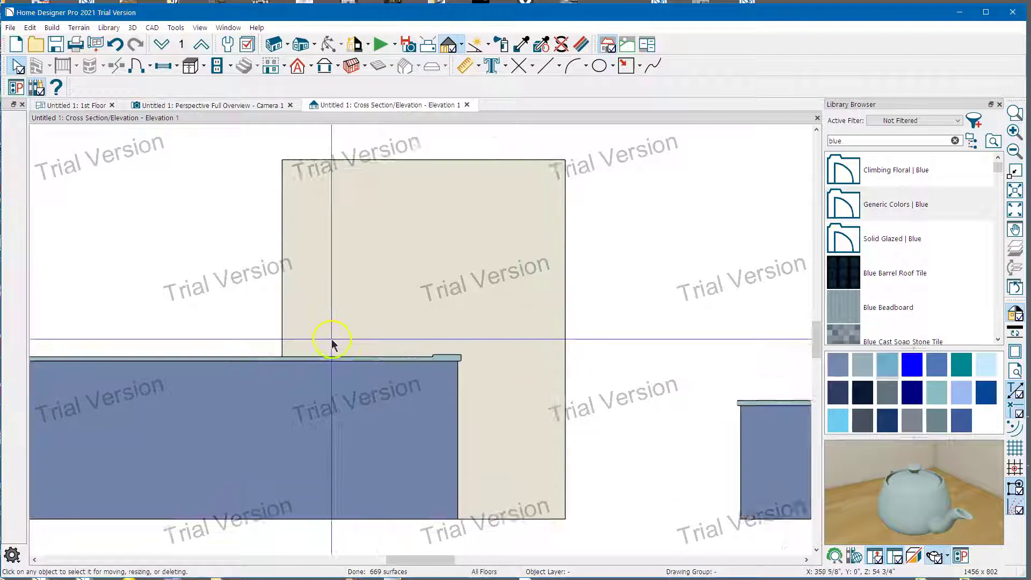
pyautogui.scroll(2, 390, 360)
# Raise the top edge of the long pony wall's cap in the elevation and set the cap's height to 3".
pyautogui.click(391, 356)
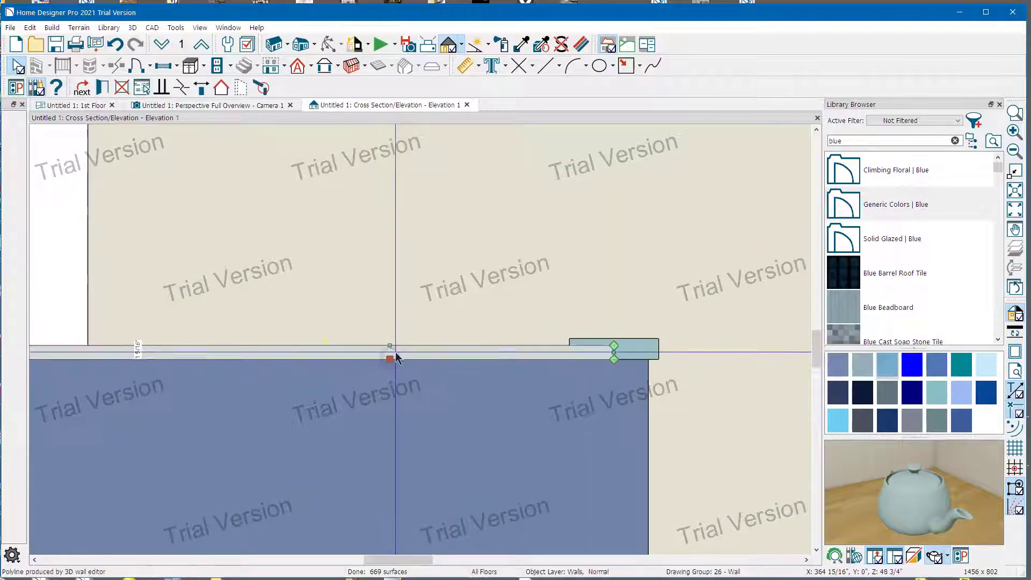
pyautogui.moveTo(390, 345); pyautogui.dragTo(390, 193)
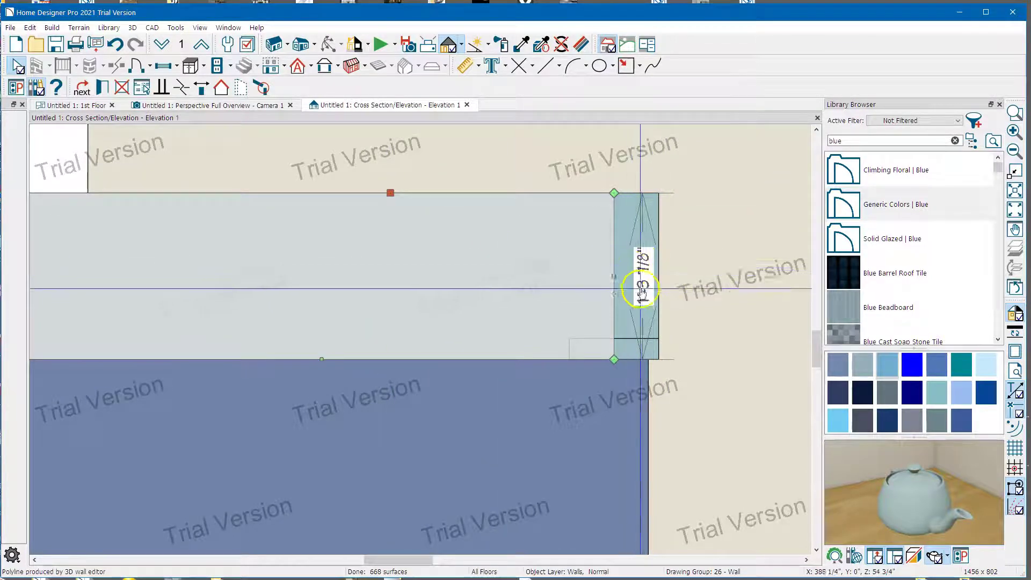
pyautogui.scroll(4, 704, 322)
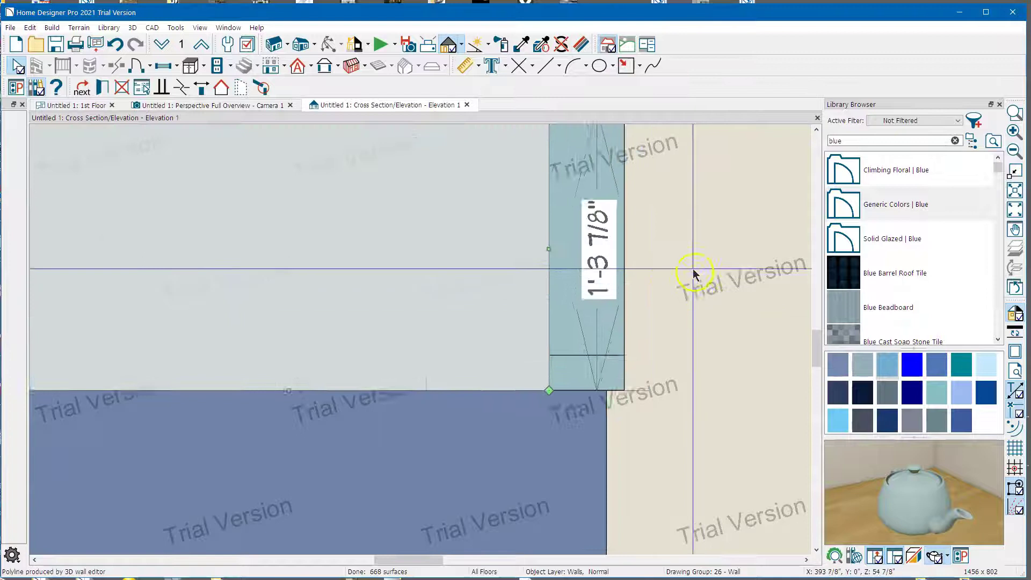
pyautogui.click(578, 261)
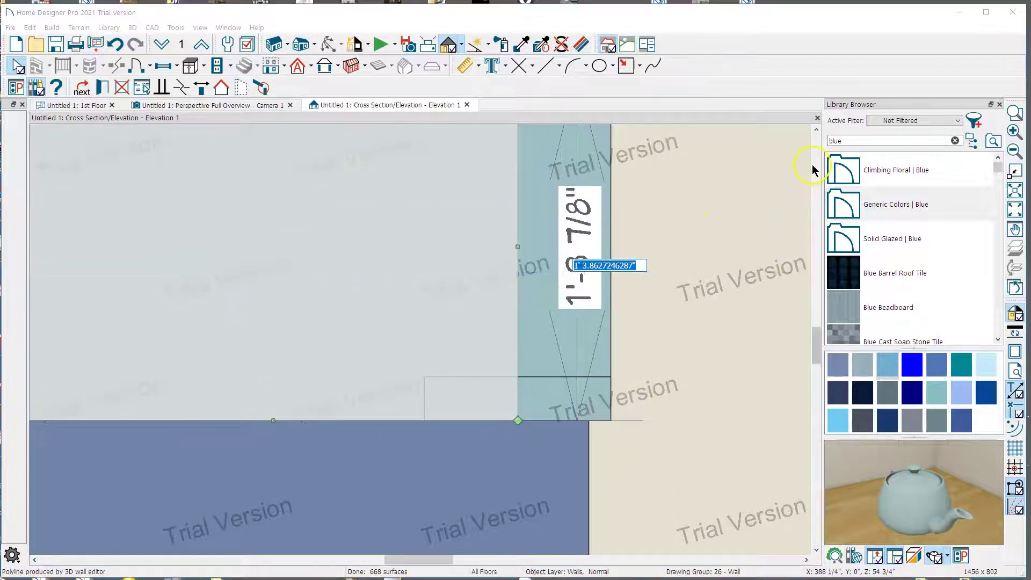
pyautogui.write('3')
pyautogui.press('Return')
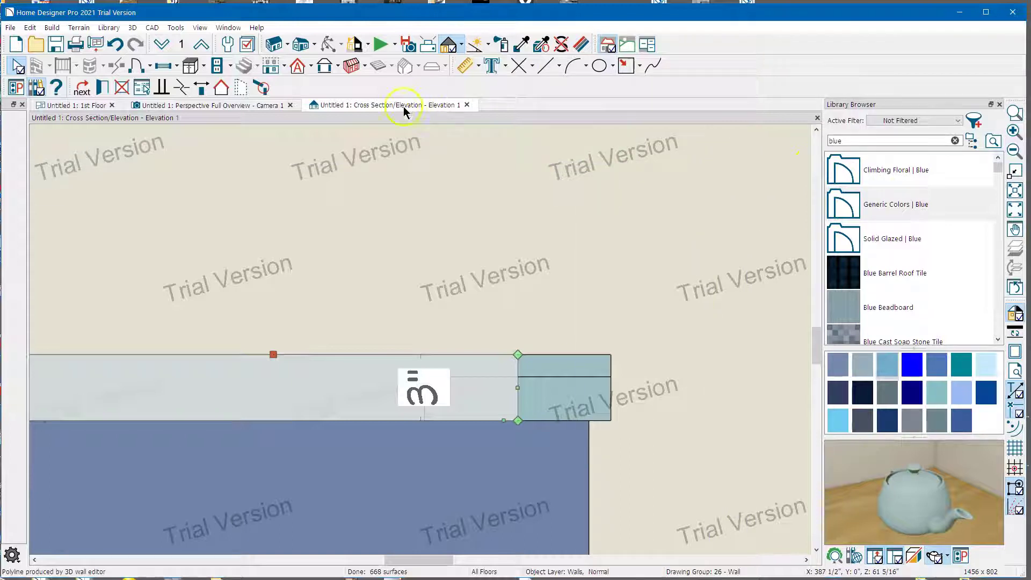
# Examine the edited cap and its corner joint from several angles in the perspective view.
pyautogui.click(213, 105)
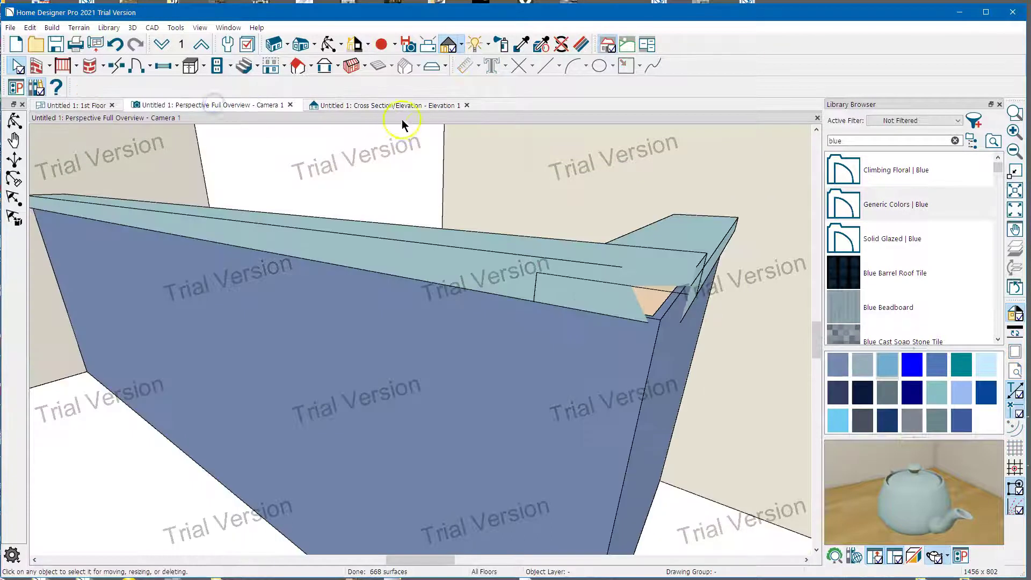
pyautogui.scroll(-3, 430, 247)
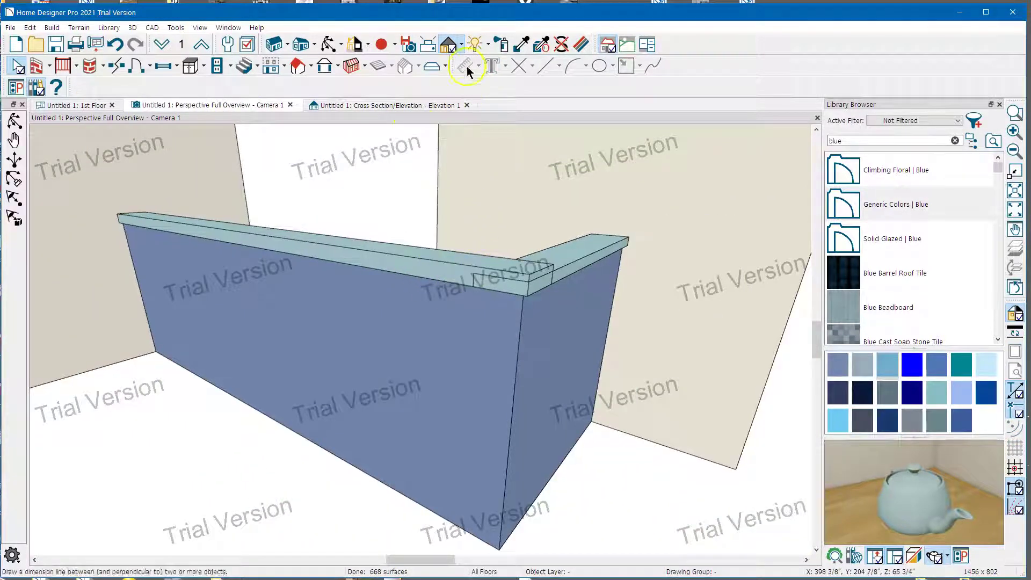
pyautogui.click(329, 44)
pyautogui.moveTo(398, 166); pyautogui.dragTo(356, 203)
pyautogui.moveTo(382, 265); pyautogui.dragTo(361, 233)
pyautogui.moveTo(361, 232); pyautogui.dragTo(376, 255, button='middle')
pyautogui.moveTo(376, 256); pyautogui.dragTo(458, 262)
# Check the pony walls in the first floor plan, and compare both L-shaped half walls in the perspective view.
pyautogui.click(101, 104)
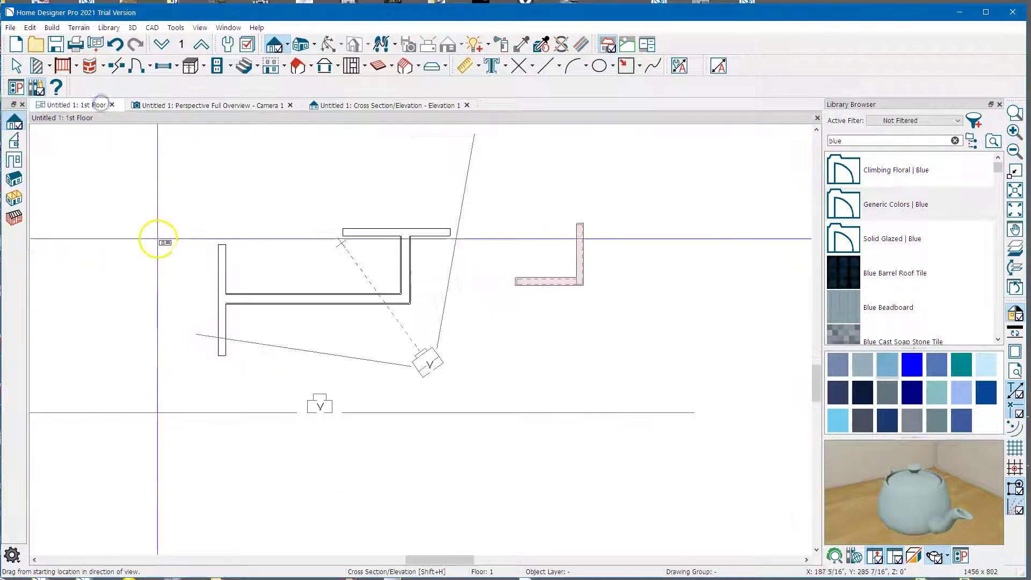
pyautogui.press('space')
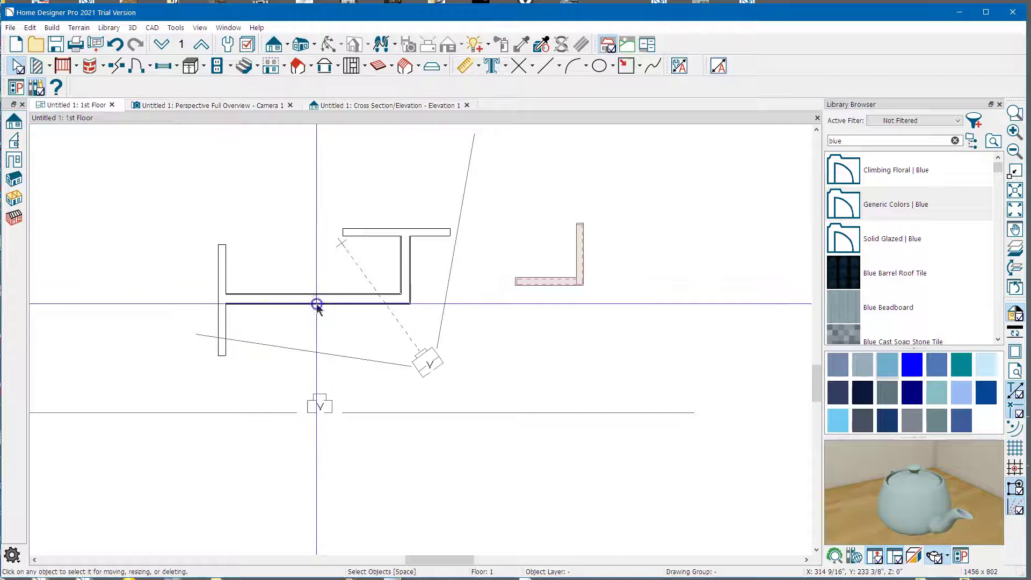
pyautogui.click(317, 304)
pyautogui.click(426, 299)
pyautogui.click(410, 262)
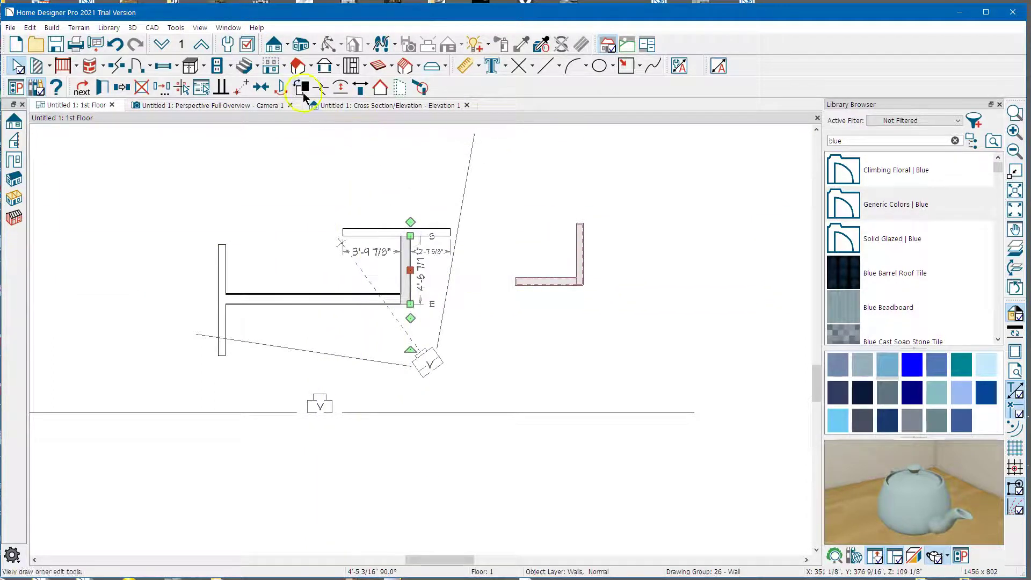
pyautogui.click(258, 105)
pyautogui.moveTo(350, 282); pyautogui.dragTo(457, 289)
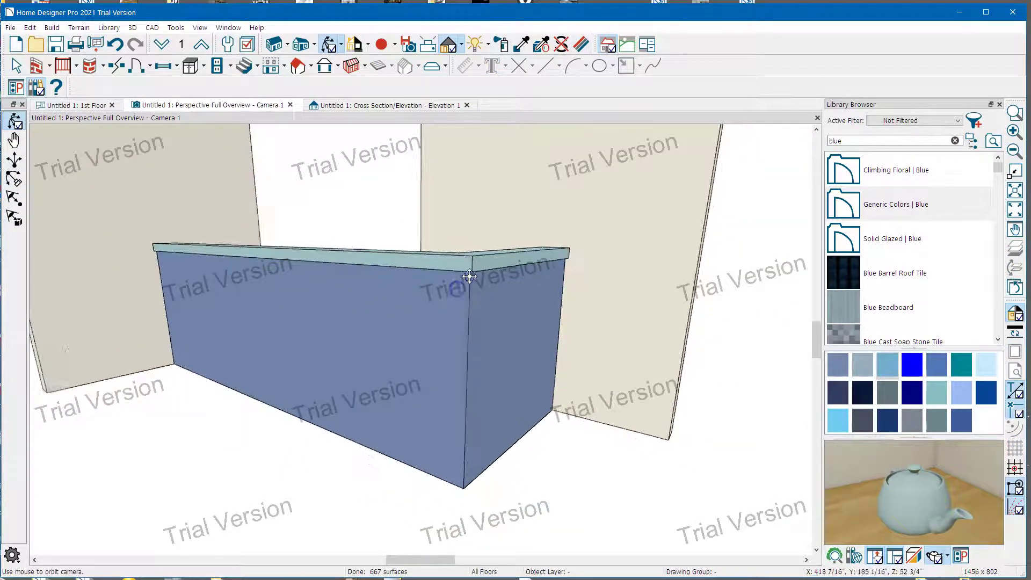
pyautogui.moveTo(265, 237); pyautogui.dragTo(106, 211)
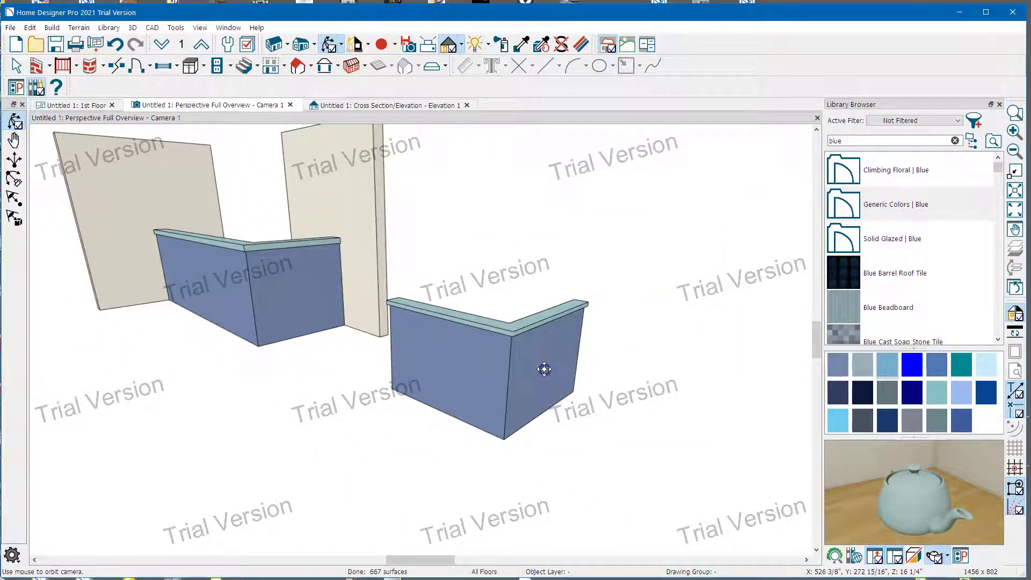
# Delete the 29" horizontal separation from the front of a base cabinet in the freestanding L-shaped half wall.
pyautogui.press('space')
pyautogui.click(500, 379)
pyautogui.doubleClick(433, 373)
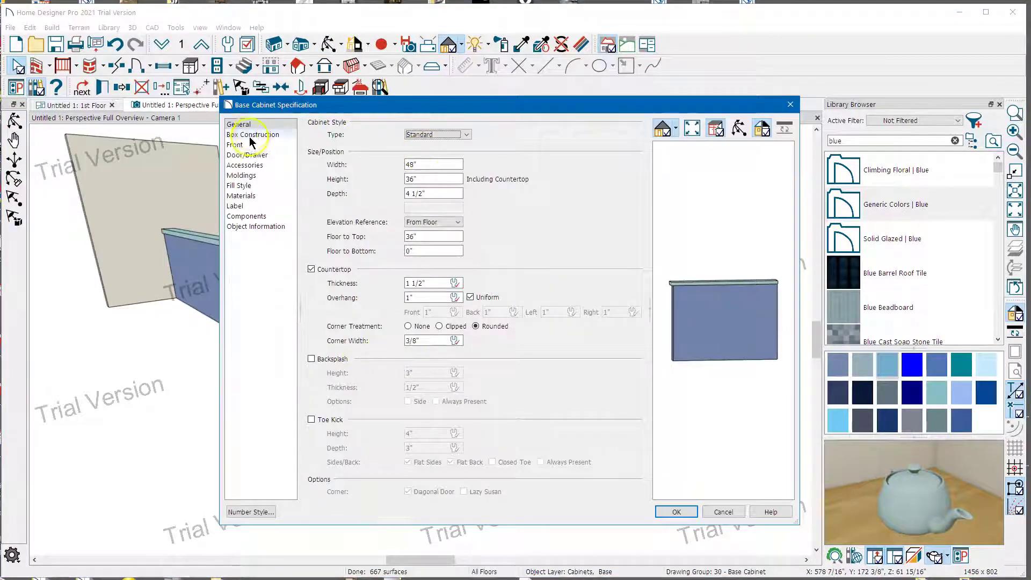
pyautogui.click(240, 145)
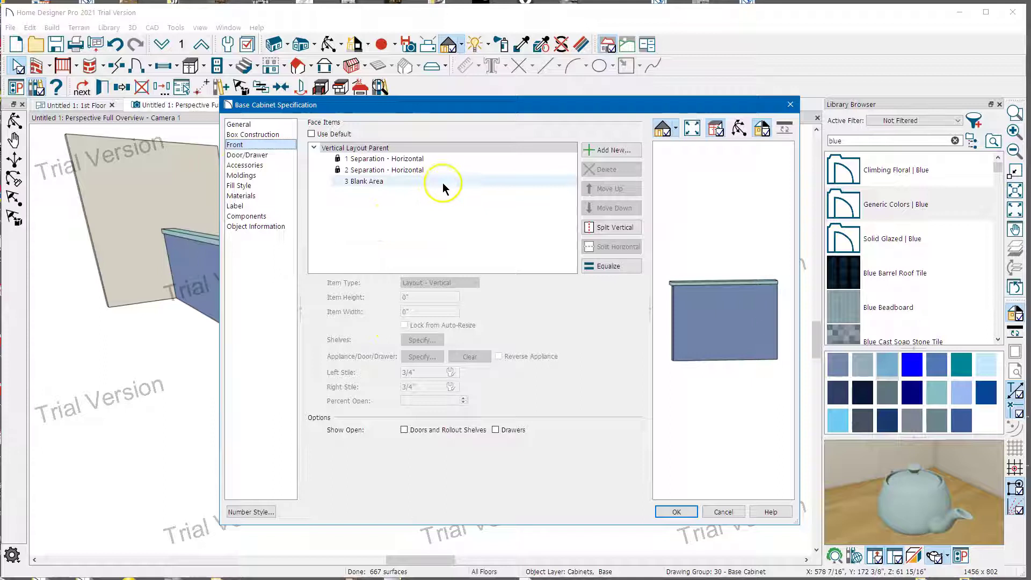
pyautogui.click(696, 317)
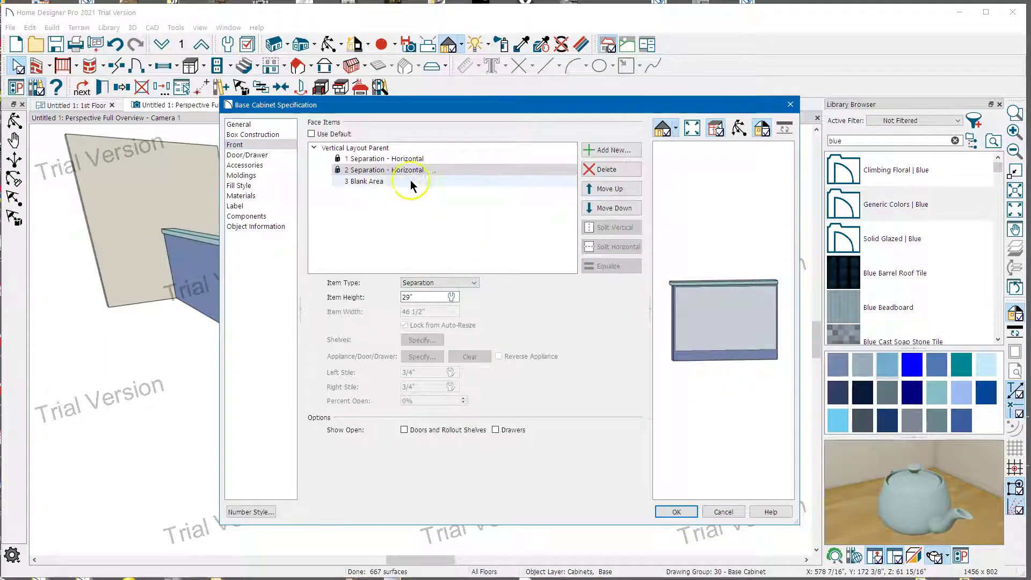
pyautogui.click(609, 170)
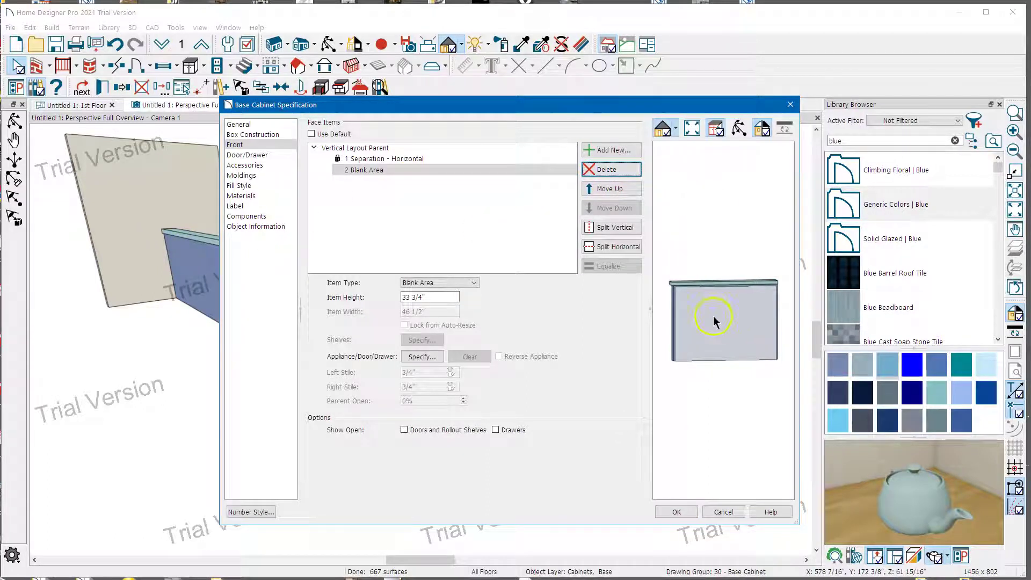
pyautogui.click(741, 132)
pyautogui.moveTo(752, 292); pyautogui.dragTo(725, 307)
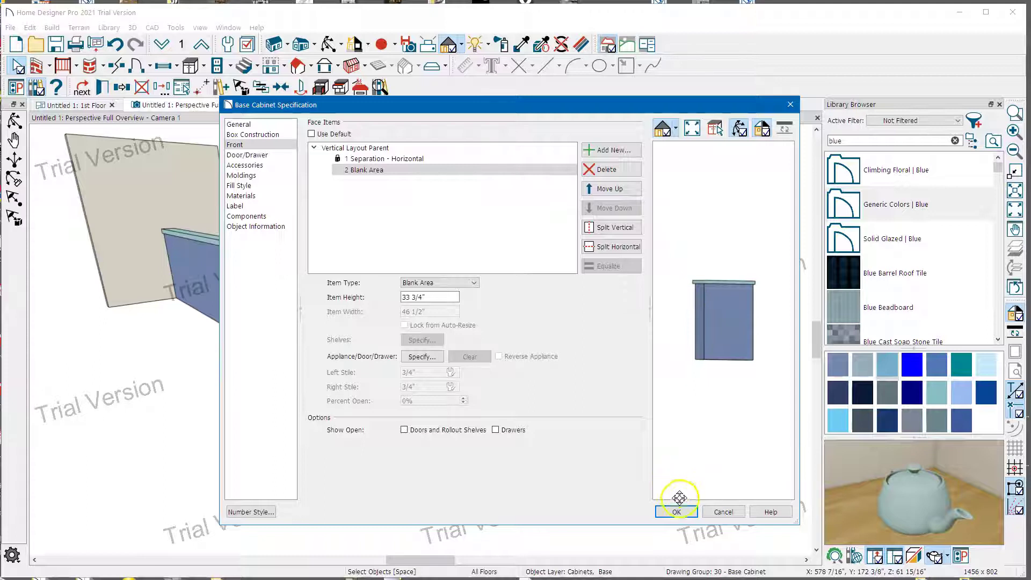
pyautogui.click(680, 513)
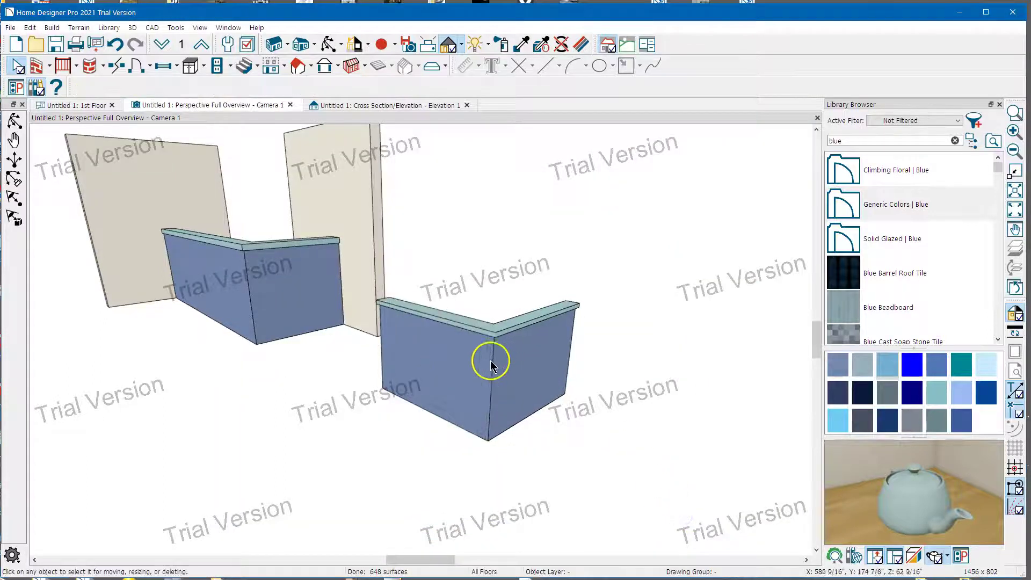
# Examine the corner of the freestanding L-shaped half wall from several angles, selecting each of its base cabinets.
pyautogui.click(456, 343)
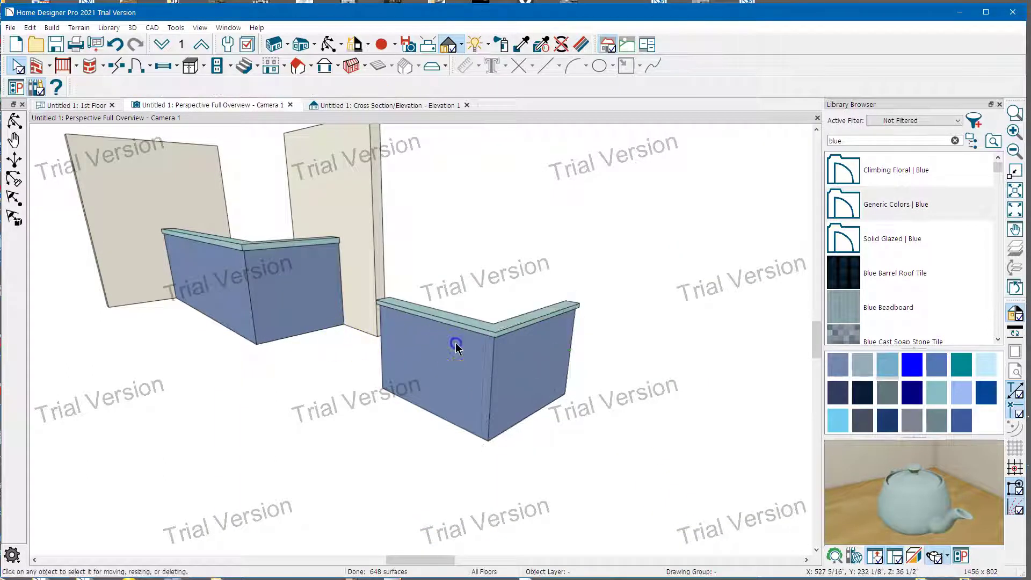
pyautogui.click(512, 377)
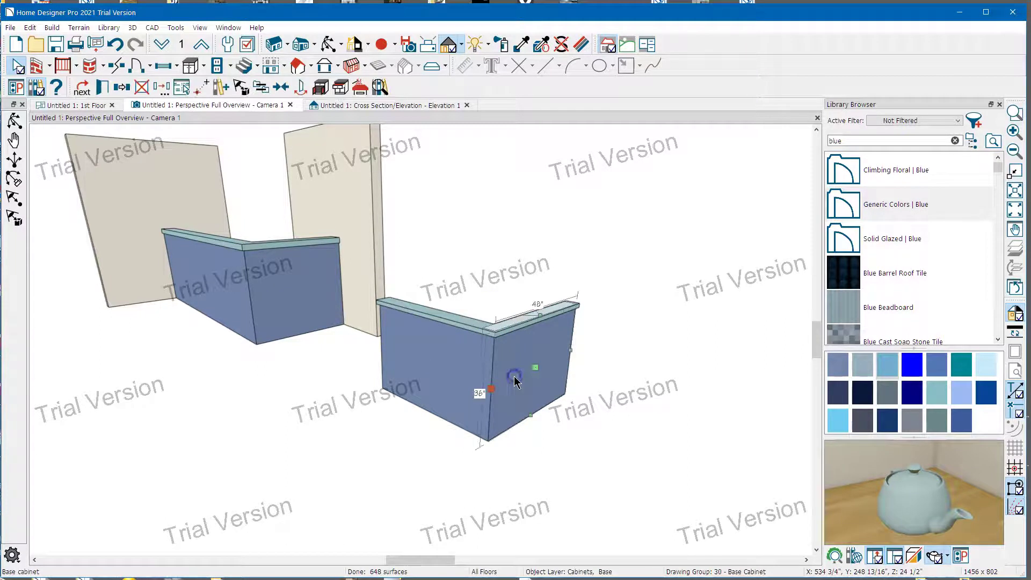
pyautogui.click(451, 357)
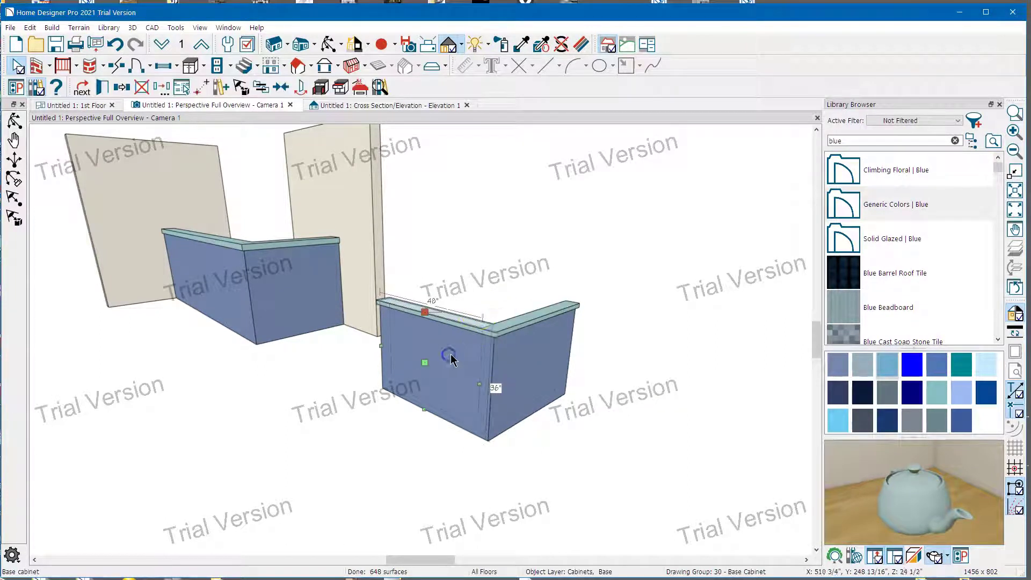
pyautogui.click(474, 215)
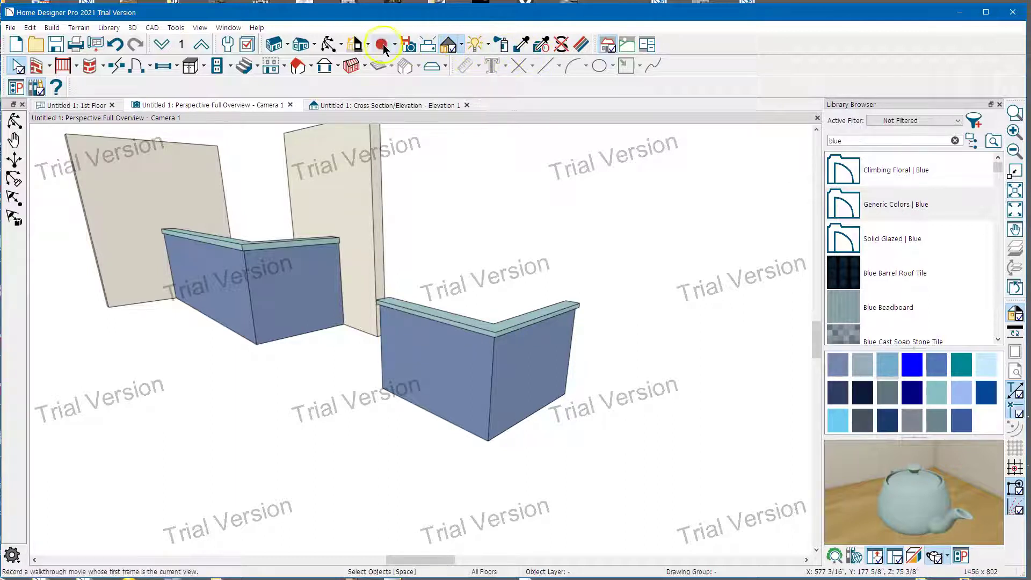
pyautogui.click(329, 45)
pyautogui.moveTo(530, 310); pyautogui.dragTo(500, 292)
pyautogui.moveTo(382, 307); pyautogui.dragTo(412, 329)
pyautogui.press('space')
pyautogui.click(428, 335)
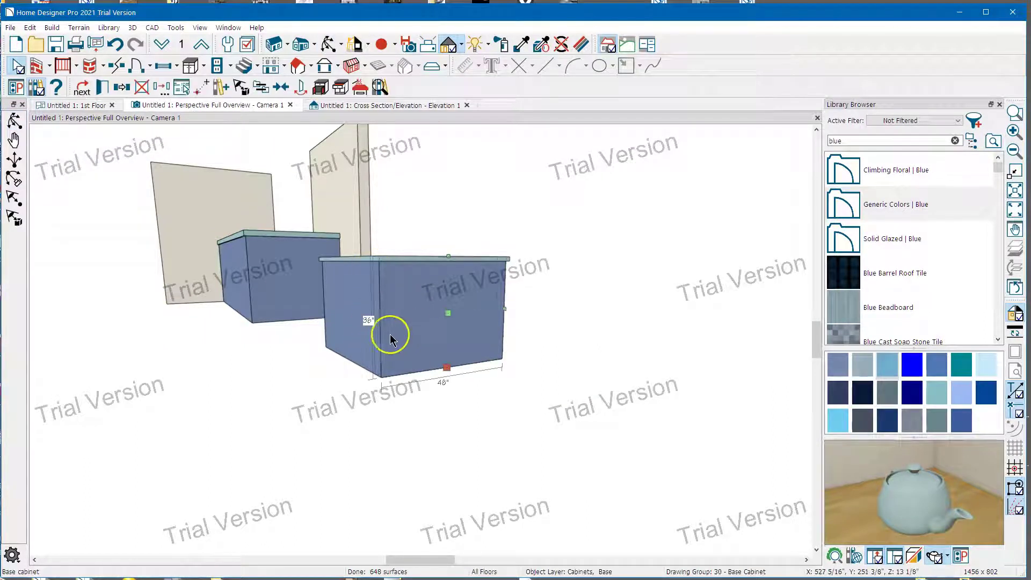
pyautogui.press('Escape')
pyautogui.scroll(5, 343, 314)
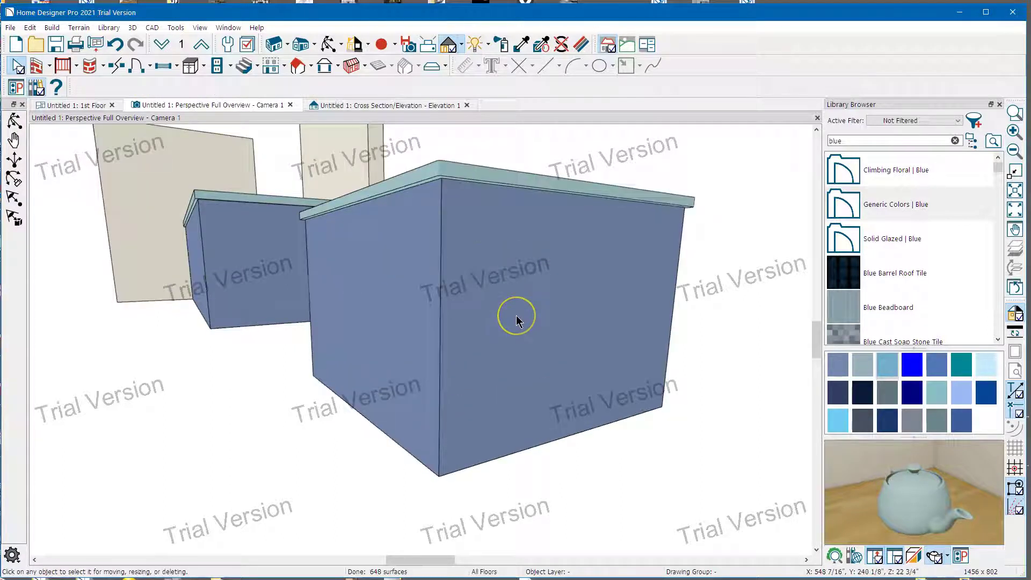
pyautogui.scroll(-4, 517, 319)
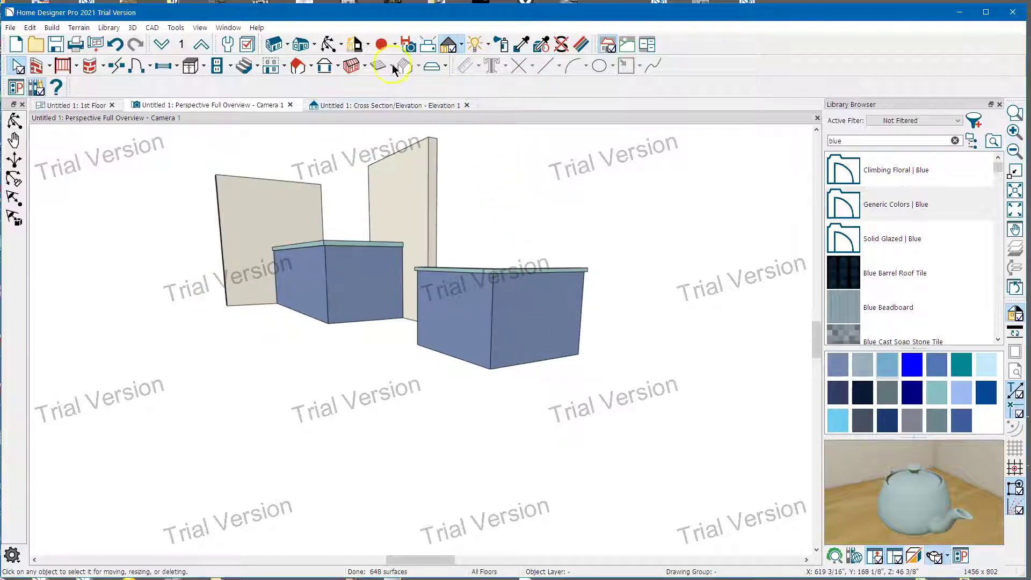
# Change the perspective view's rendering style so that surfaces display without edge lines.
pyautogui.click(367, 44)
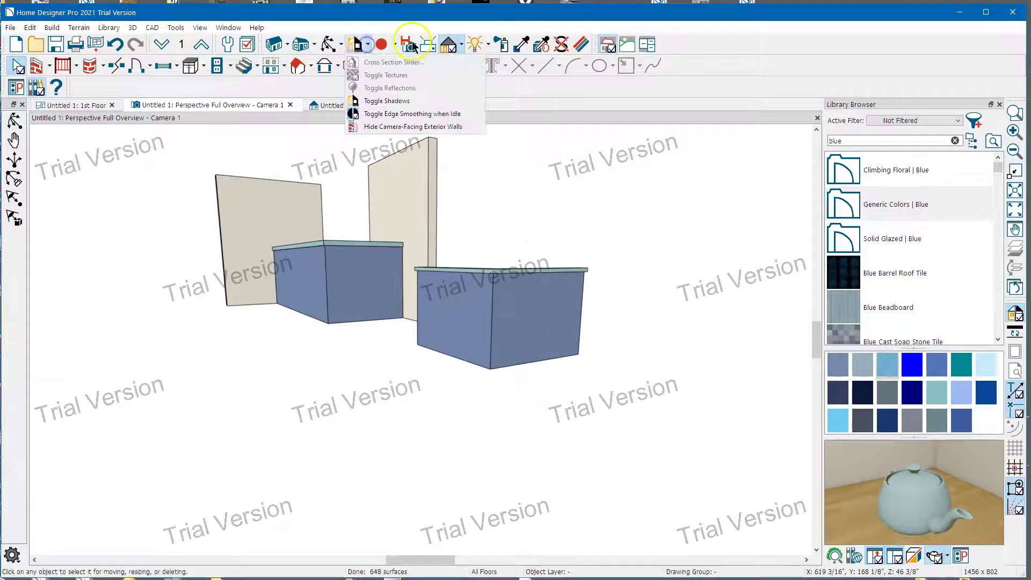
pyautogui.click(462, 46)
pyautogui.click(485, 76)
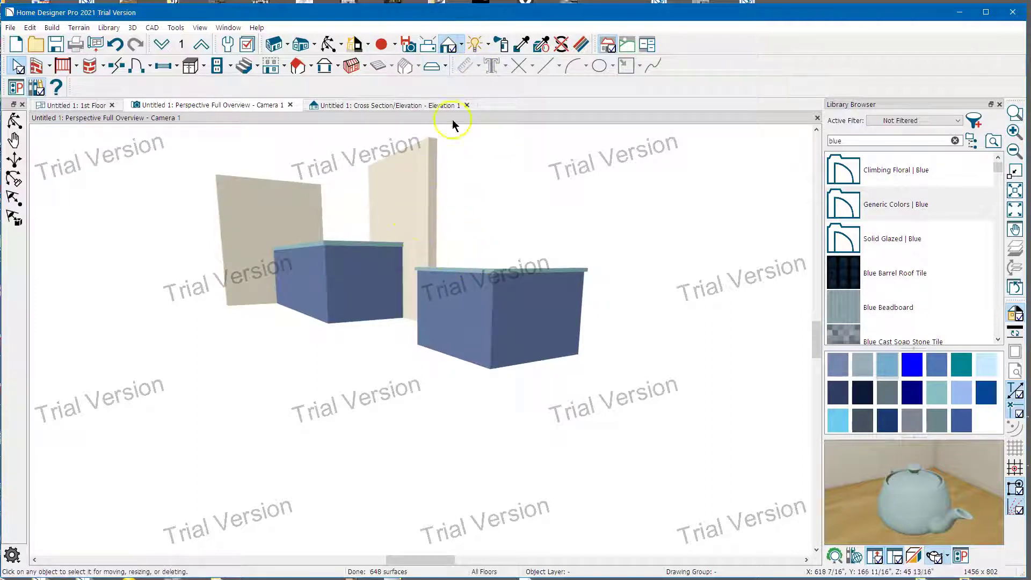
# Orbit around the pony-wall and cabinet half walls to compare their shaded appearance.
pyautogui.click(328, 45)
pyautogui.moveTo(345, 258); pyautogui.dragTo(504, 281)
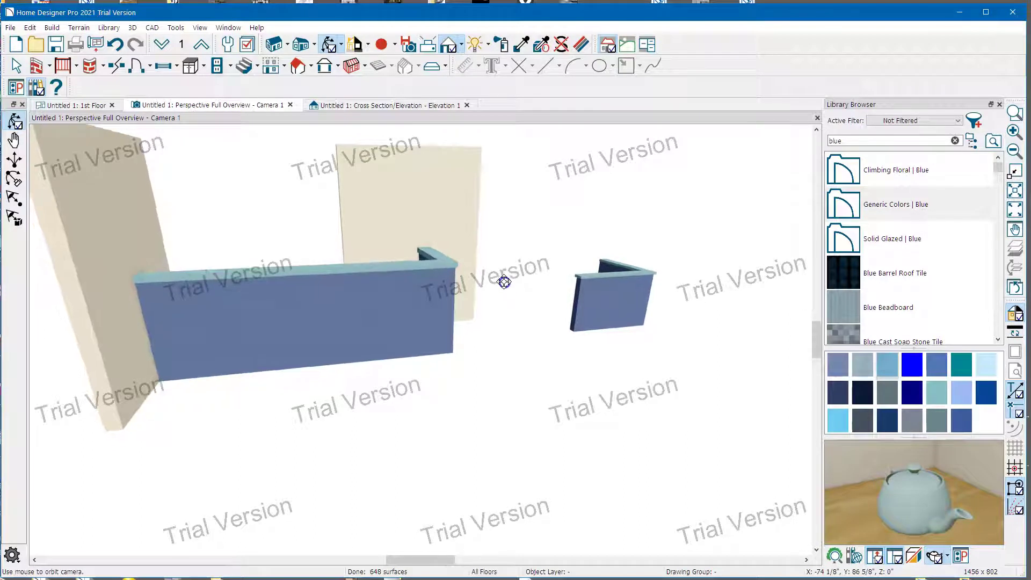
pyautogui.click(642, 281)
pyautogui.moveTo(643, 282); pyautogui.dragTo(486, 266)
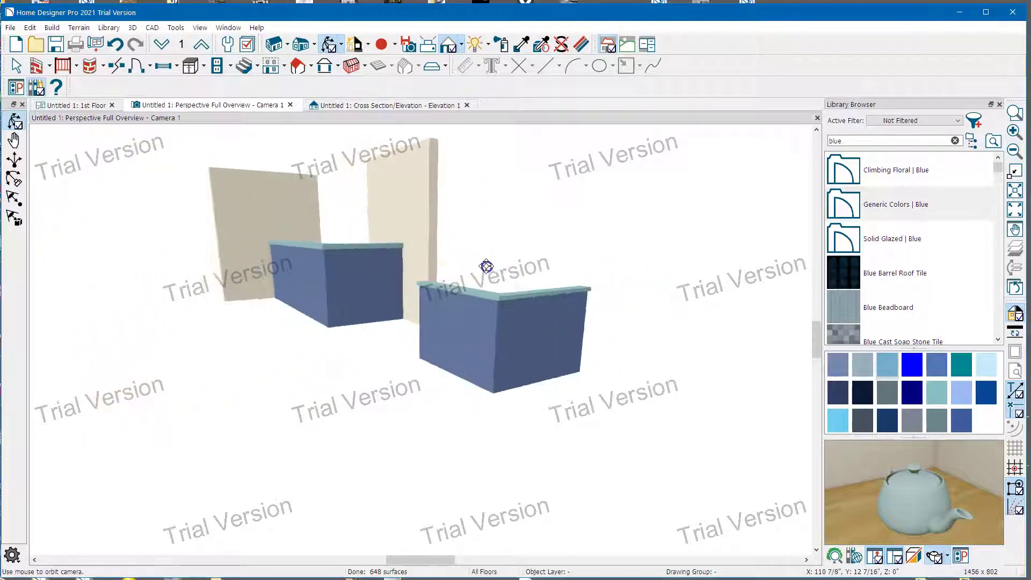
pyautogui.moveTo(467, 305); pyautogui.dragTo(476, 329)
pyautogui.press('space')
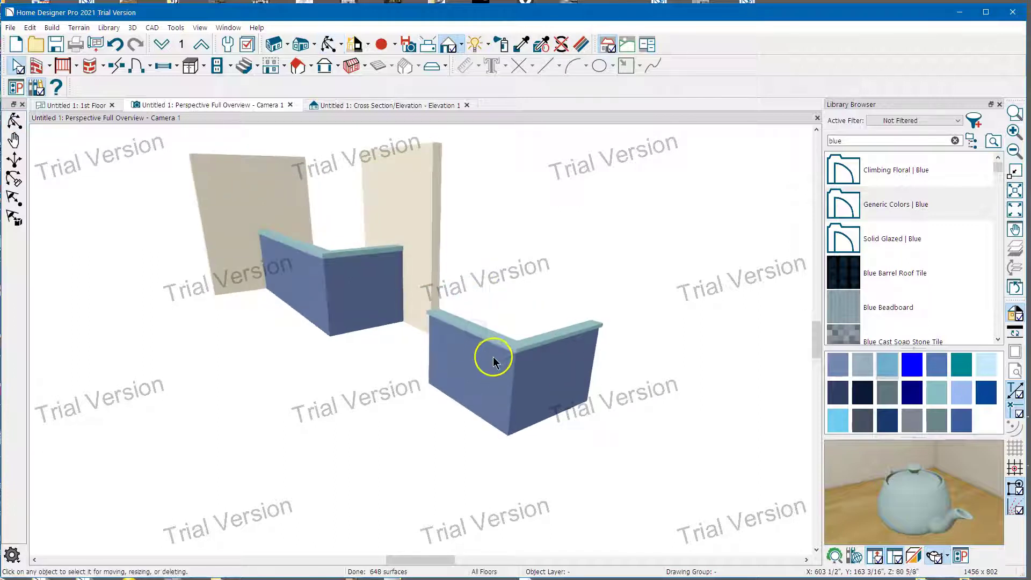
# Add the CA-35 edge molding from the core Architectural catalog to one base cabinet of the freestanding half wall.
pyautogui.scroll(3, 488, 334)
pyautogui.scroll(2, 489, 336)
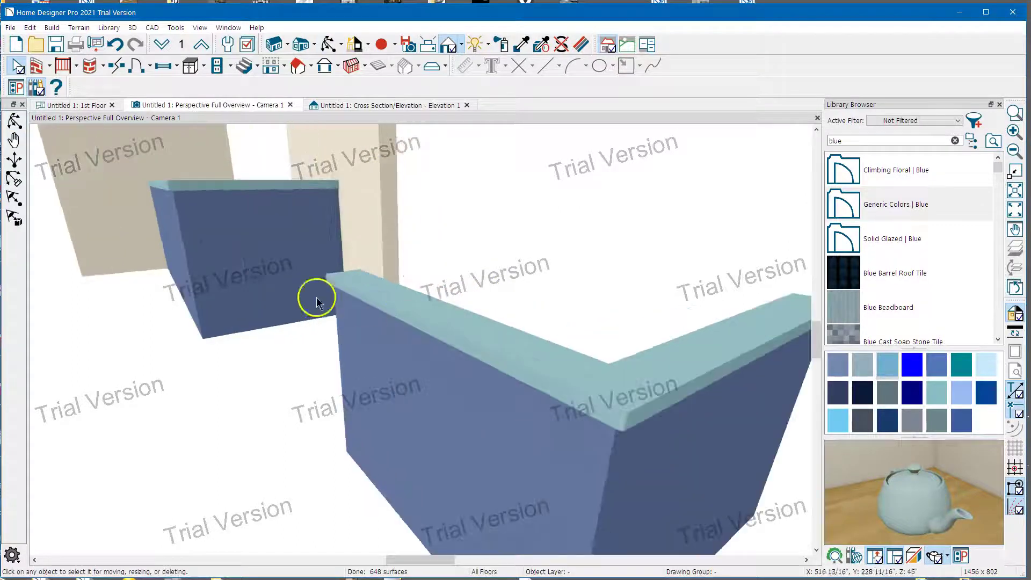
pyautogui.doubleClick(438, 315)
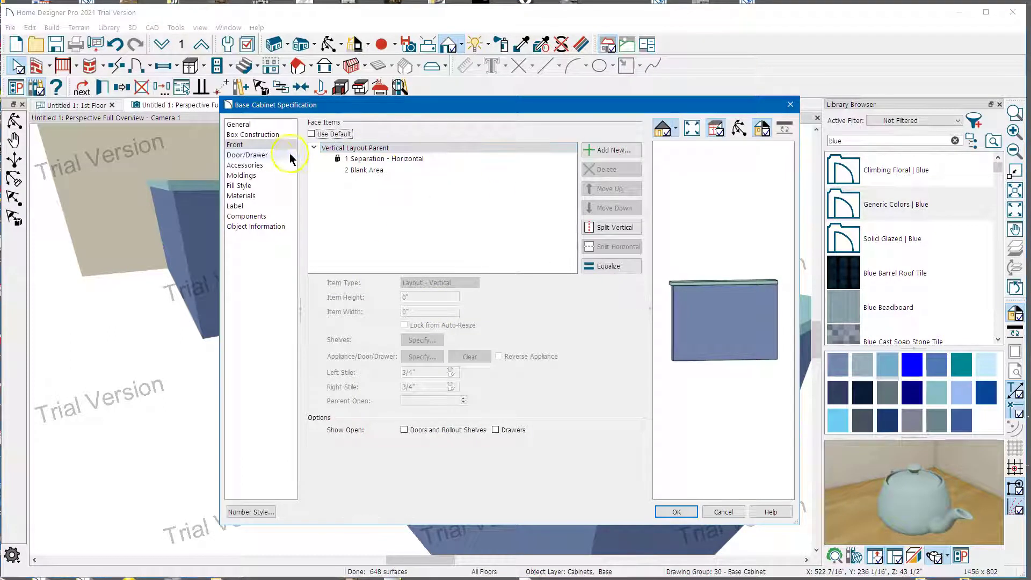
pyautogui.click(265, 176)
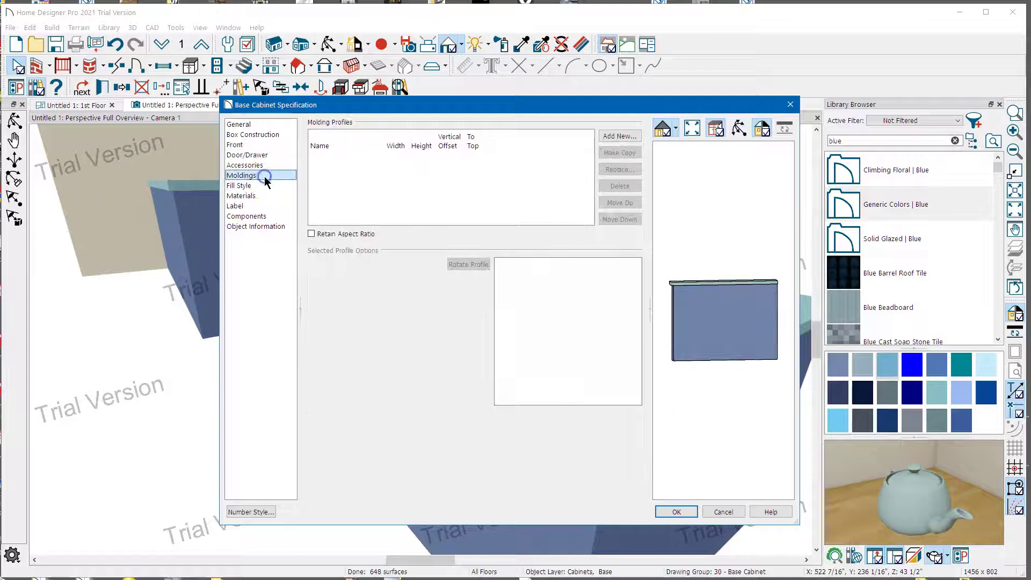
pyautogui.click(607, 137)
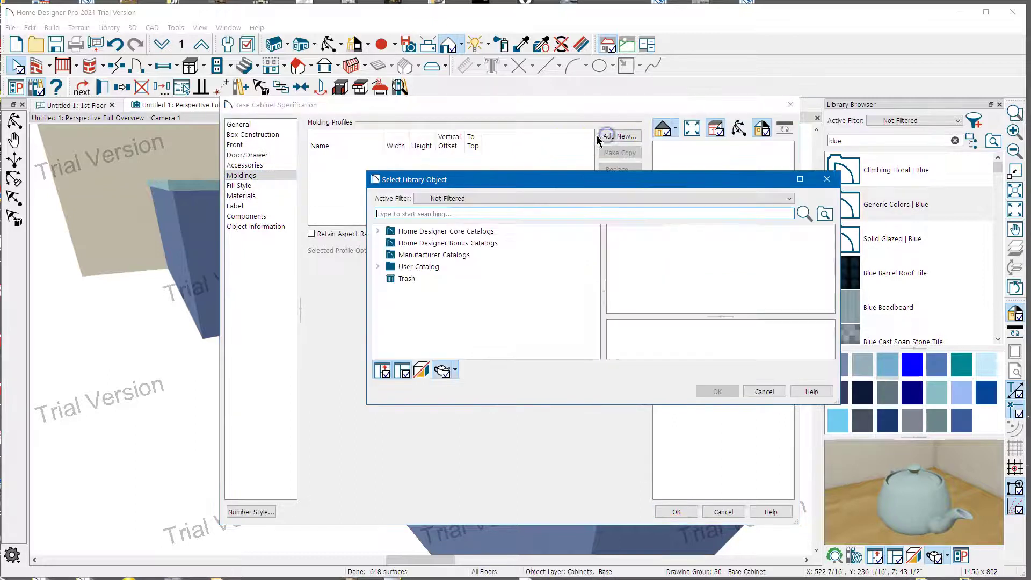
pyautogui.doubleClick(483, 231)
pyautogui.doubleClick(472, 245)
pyautogui.doubleClick(473, 255)
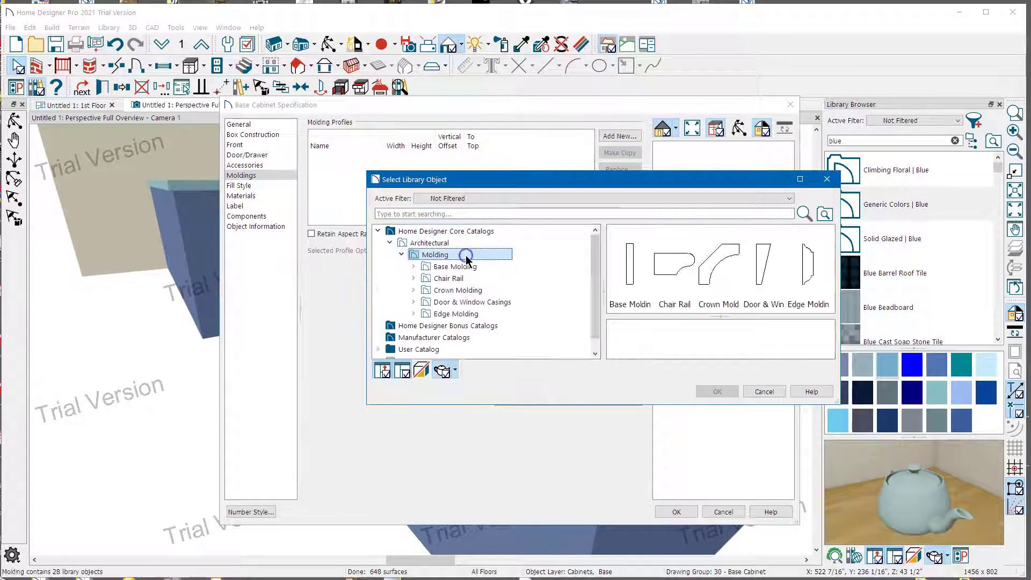
pyautogui.doubleClick(805, 268)
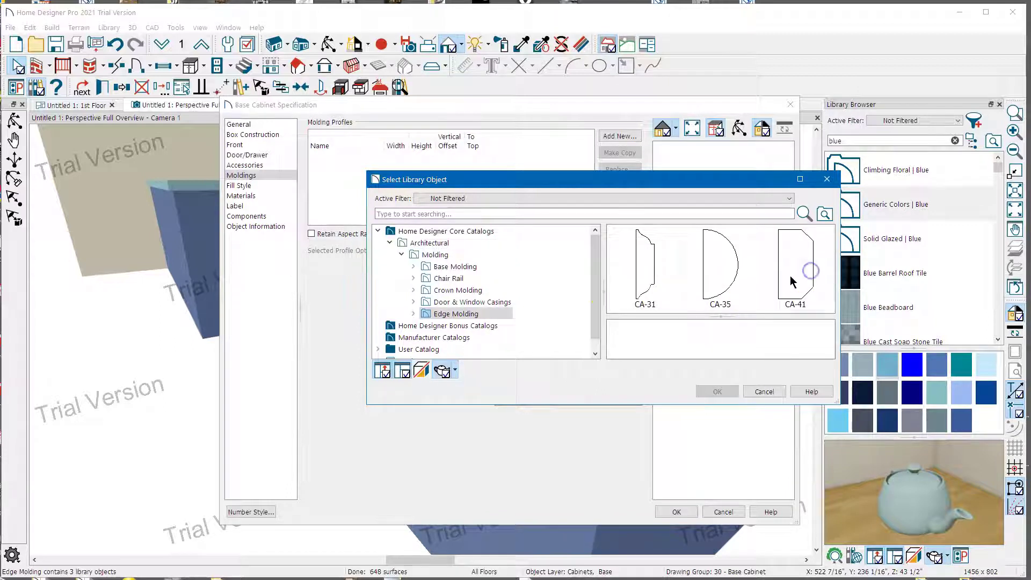
pyautogui.click(712, 270)
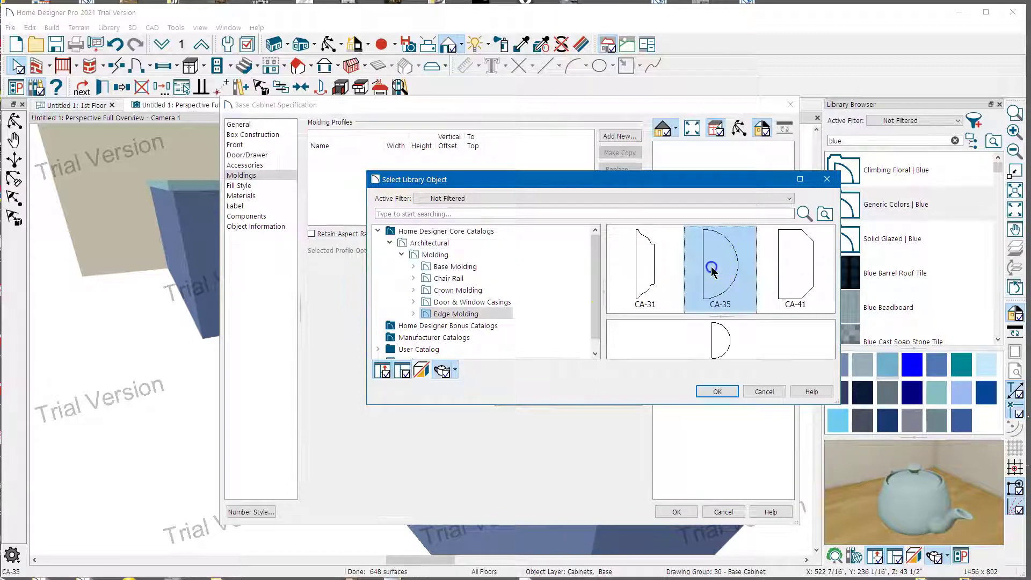
pyautogui.click(715, 392)
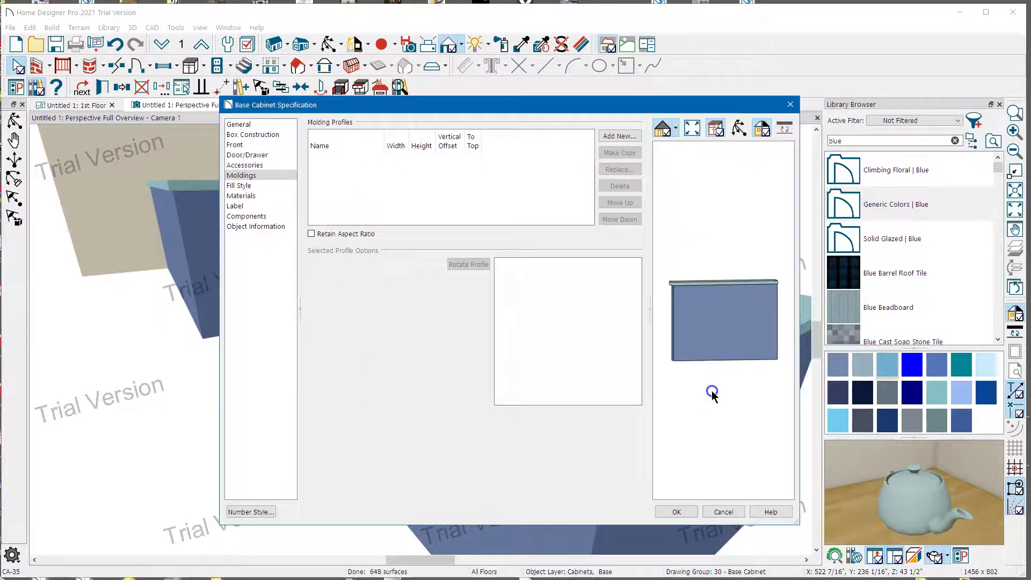
pyautogui.click(678, 511)
# Move the adjoining plain base cabinet away from the corner to inspect the molding, and undo the move.
pyautogui.scroll(-2, 424, 308)
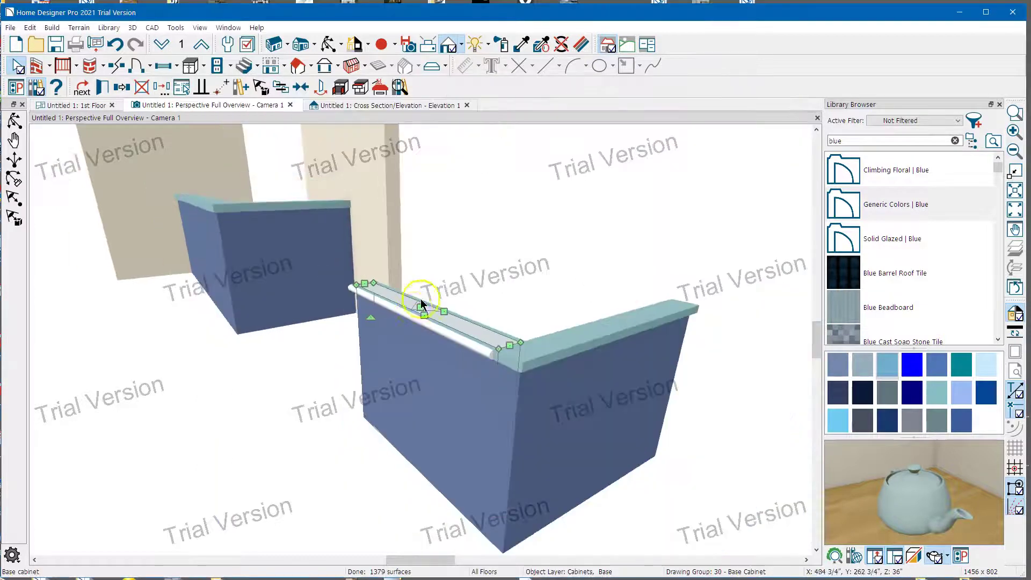
pyautogui.click(329, 44)
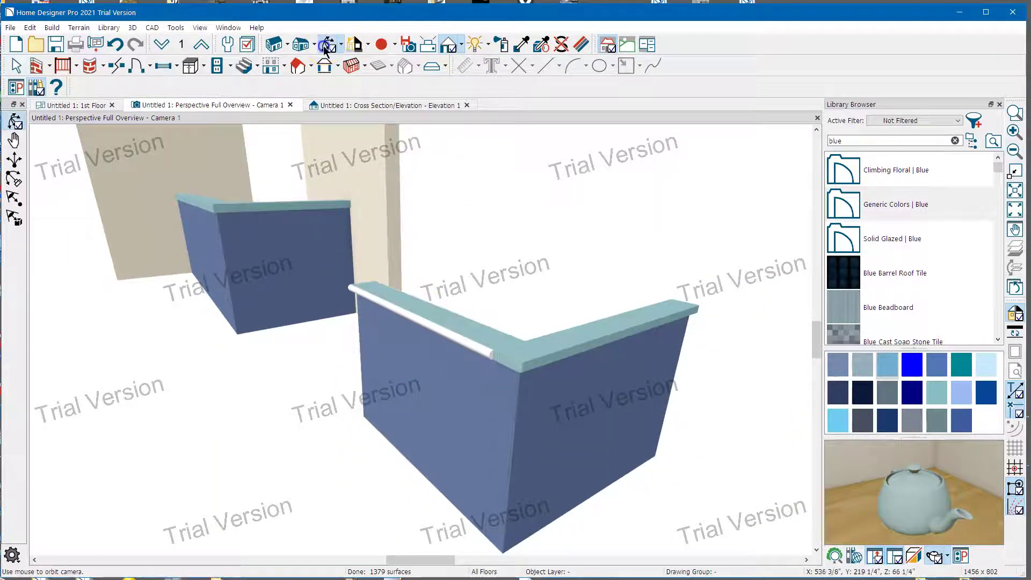
pyautogui.scroll(-2, 289, 200)
pyautogui.moveTo(289, 201); pyautogui.dragTo(376, 409)
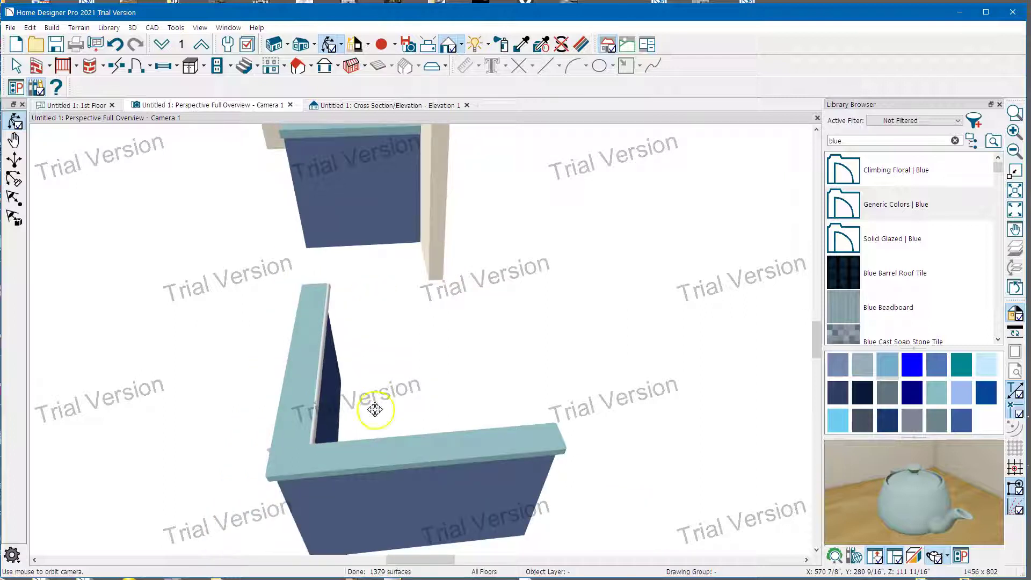
pyautogui.press('space')
pyautogui.click(384, 454)
pyautogui.moveTo(281, 465); pyautogui.dragTo(349, 452)
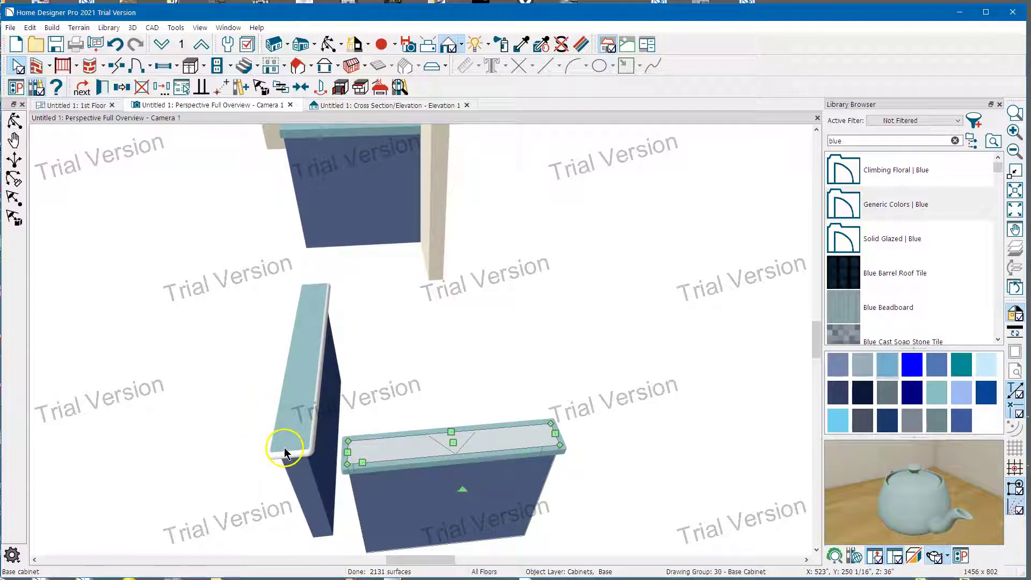
pyautogui.hotkey('ctrl', 'z')
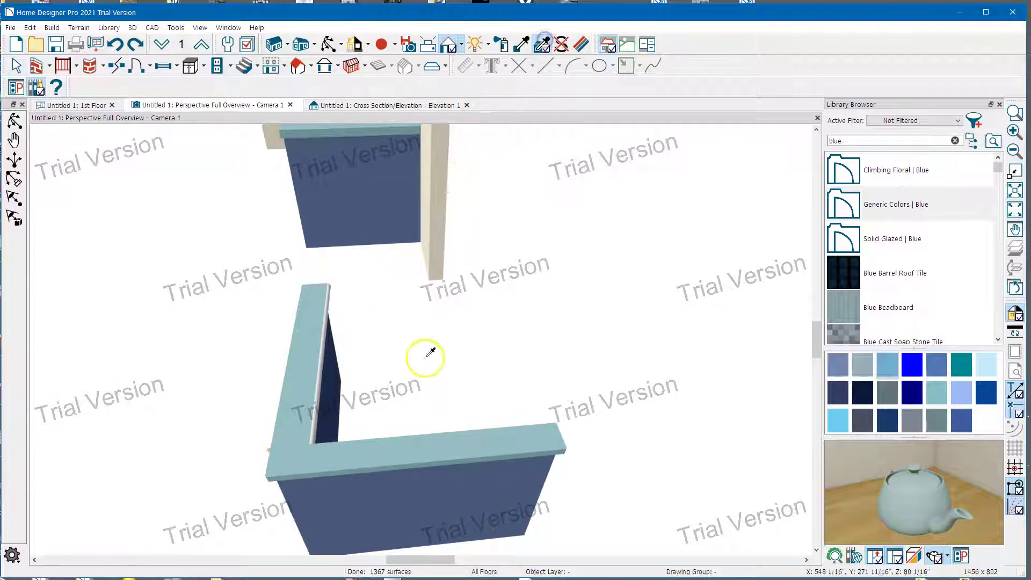
# Load the molded base cabinet's properties onto the adjoining base cabinet so both carry the same edge molding.
pyautogui.click(304, 389)
pyautogui.click(415, 455)
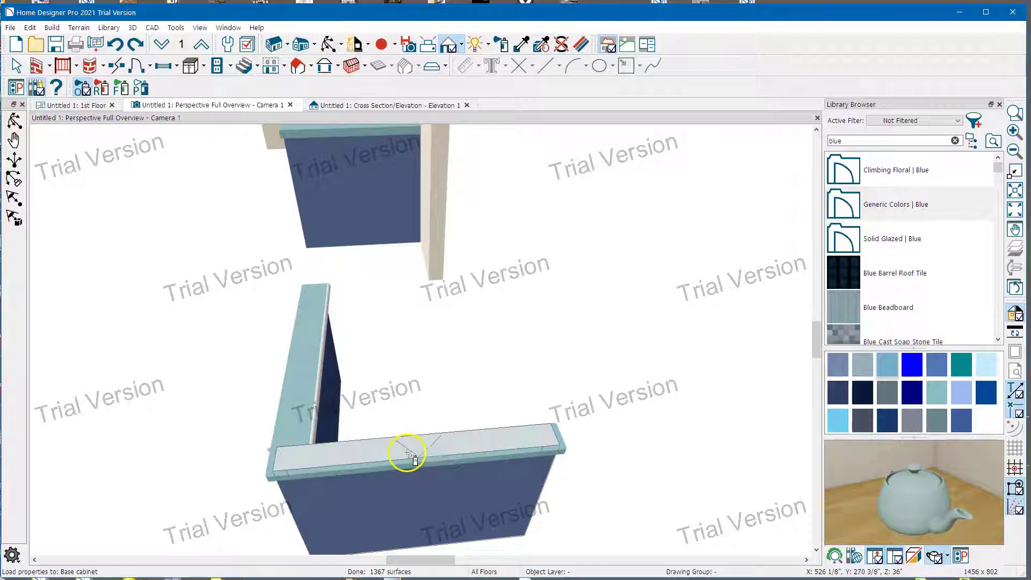
pyautogui.click(409, 456)
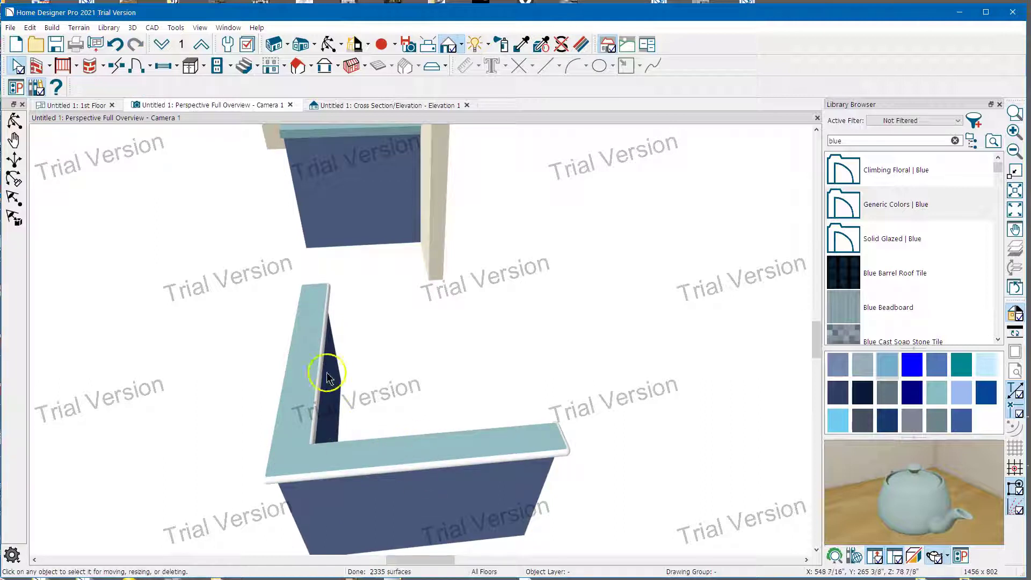
# Examine the molding at the inside corner of the half wall, selecting each base cabinet to check how their caps meet.
pyautogui.click(340, 45)
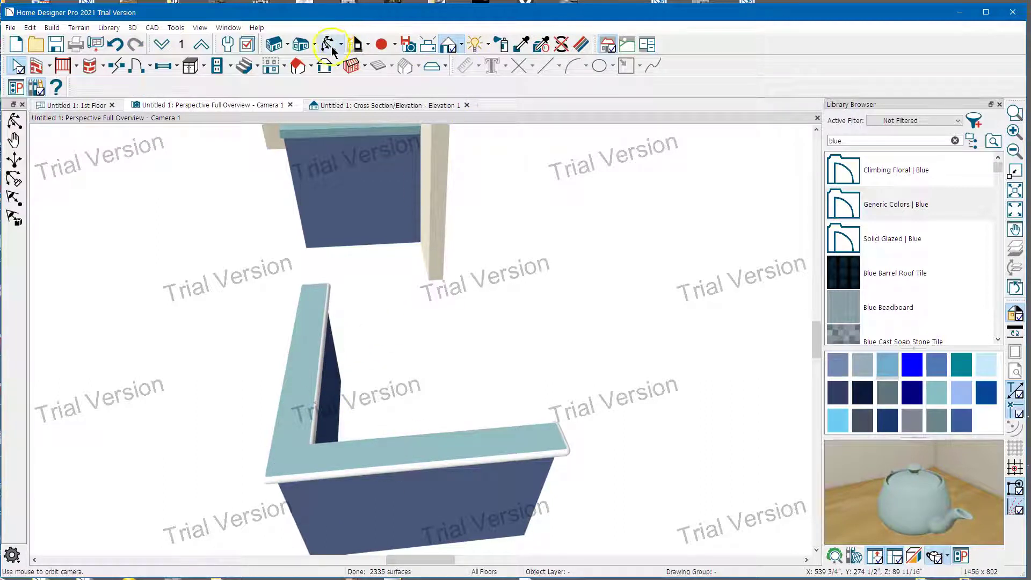
pyautogui.moveTo(481, 345); pyautogui.dragTo(291, 424)
pyautogui.moveTo(278, 283); pyautogui.dragTo(414, 339)
pyautogui.moveTo(244, 409); pyautogui.dragTo(198, 290)
pyautogui.scroll(5, 188, 290)
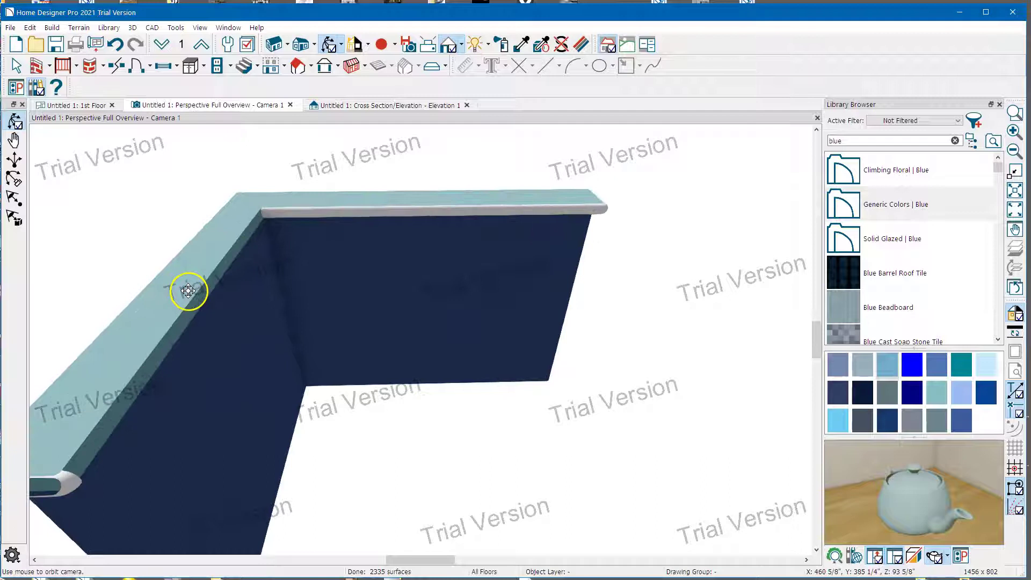
pyautogui.press('space')
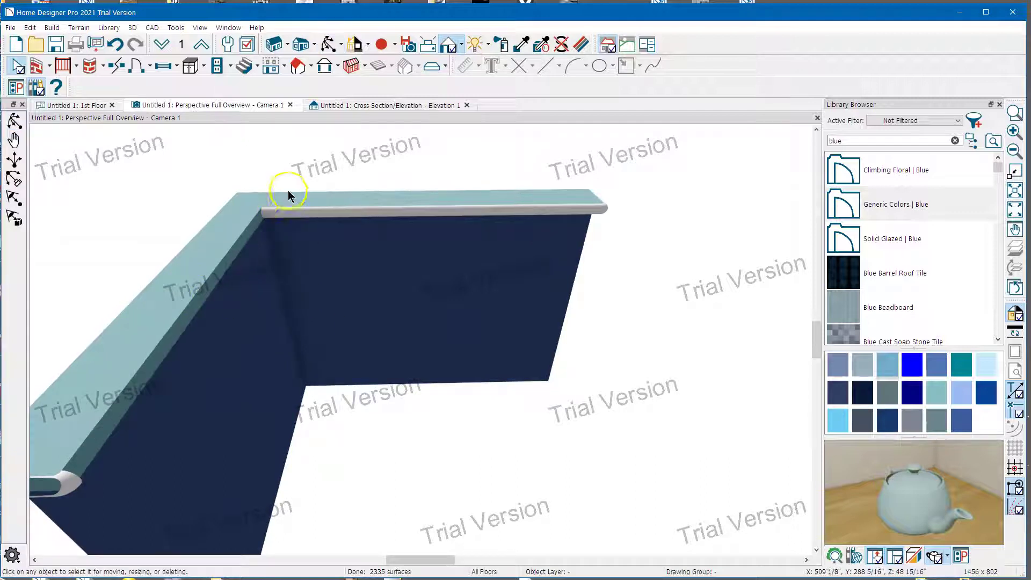
pyautogui.click(236, 232)
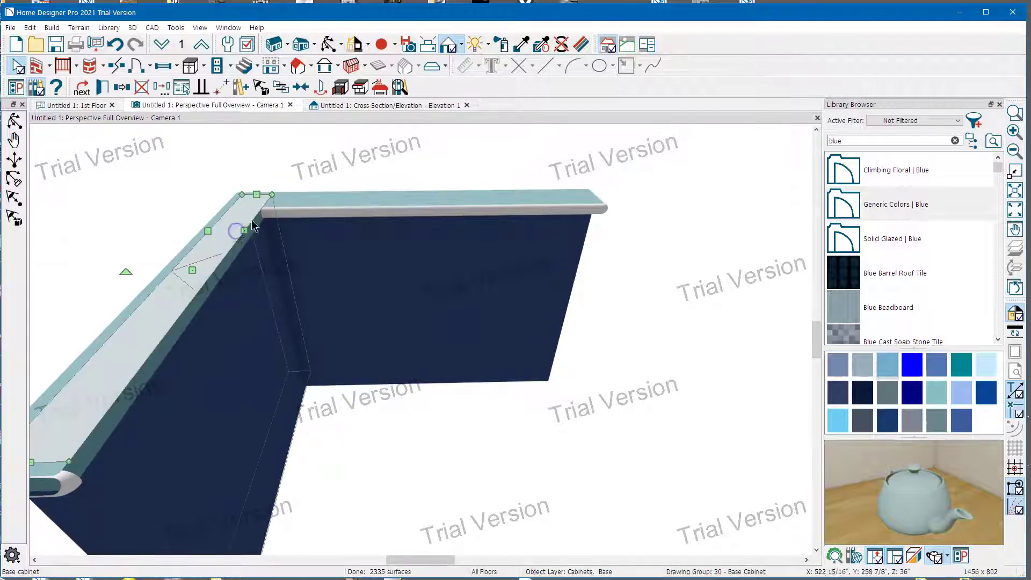
pyautogui.click(284, 205)
pyautogui.click(252, 203)
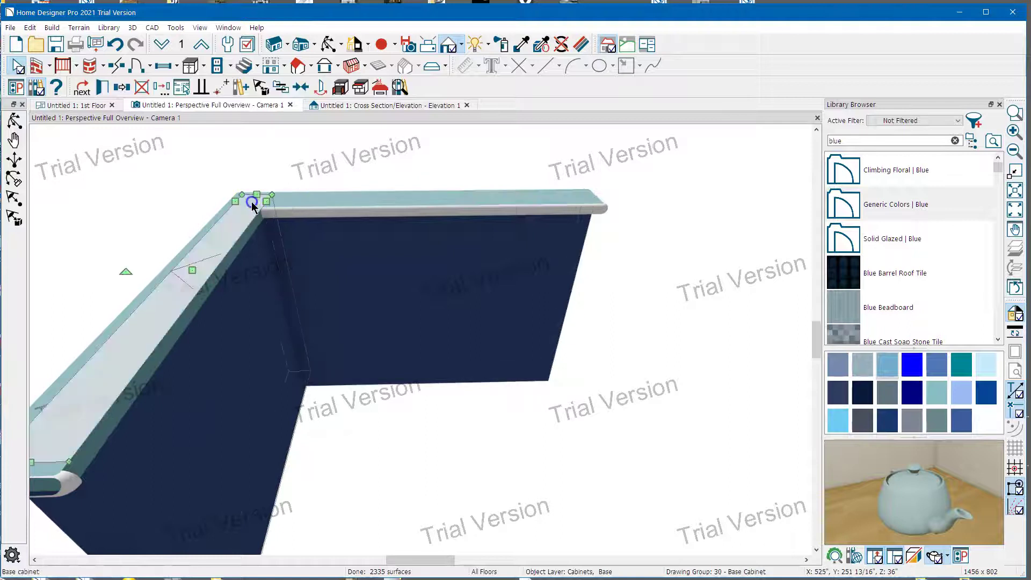
pyautogui.click(284, 204)
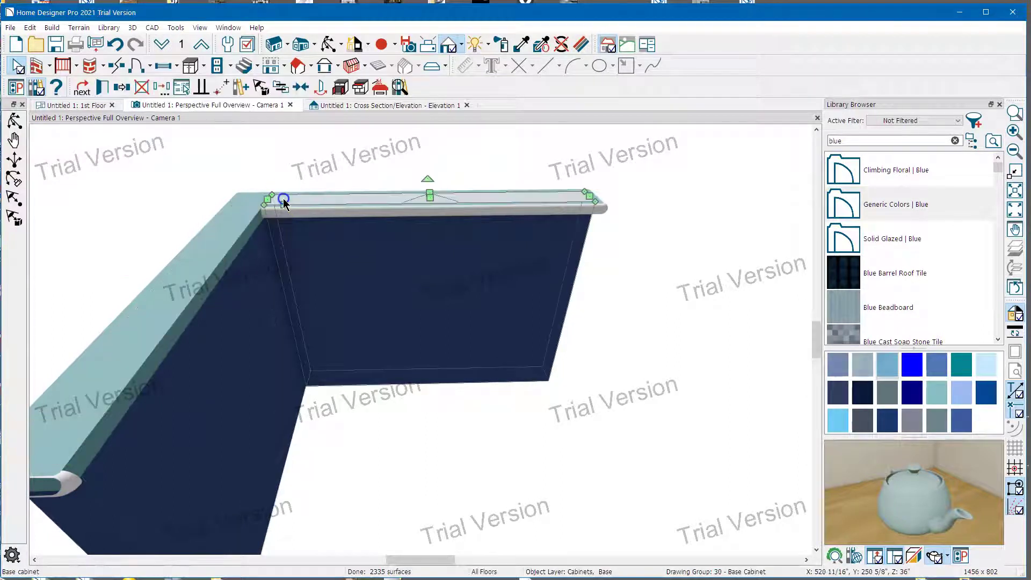
pyautogui.click(244, 222)
pyautogui.press('Escape')
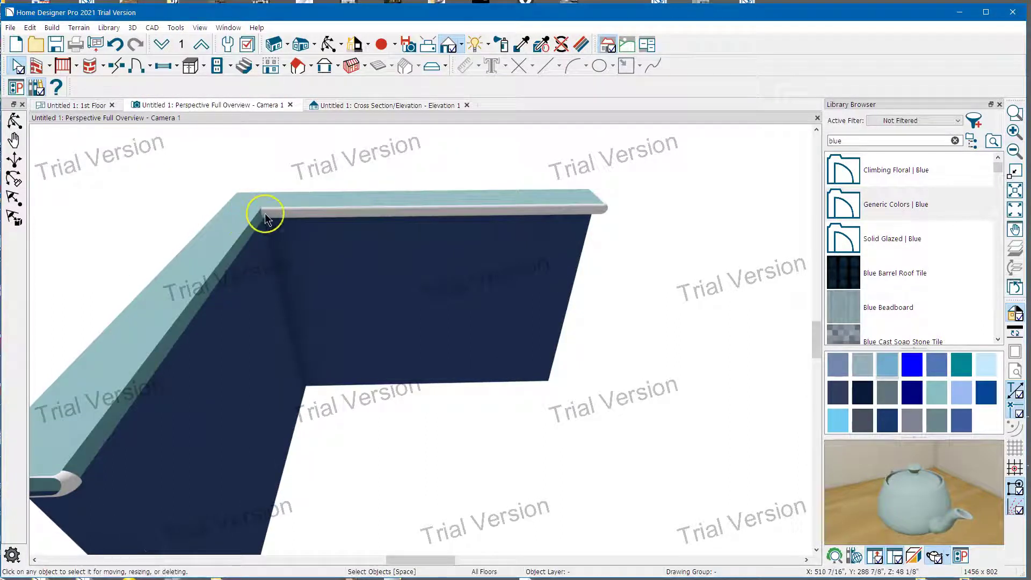
pyautogui.scroll(-2, 266, 213)
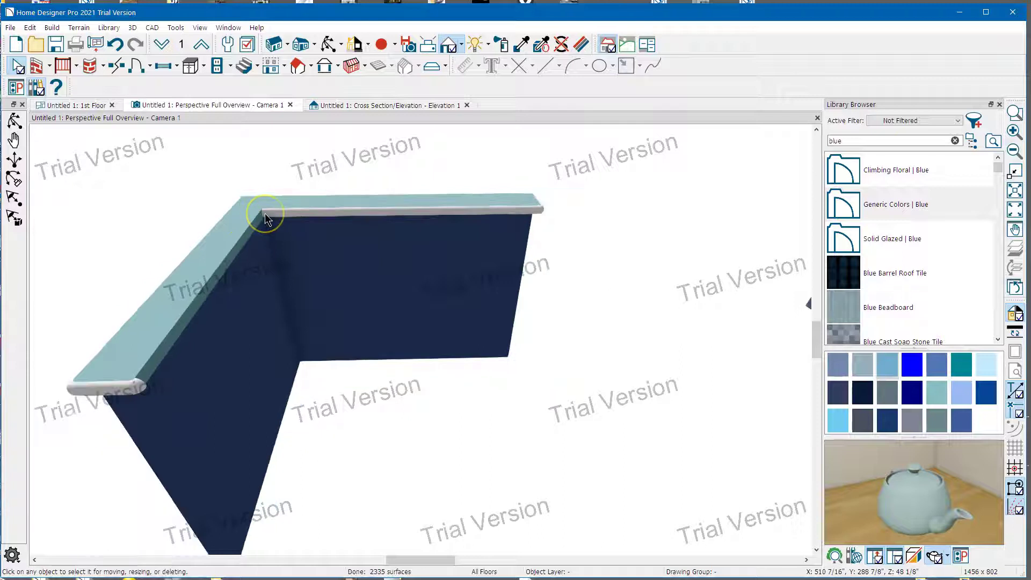
# Check the CA-35 molding profile in the specification of the freestanding half wall's side base cabinet.
pyautogui.click(215, 272)
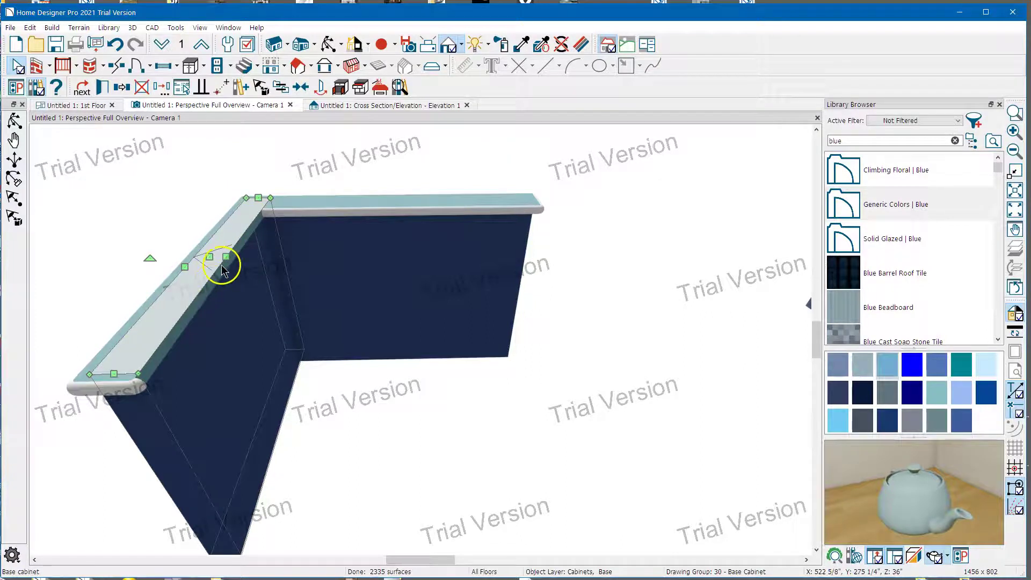
pyautogui.doubleClick(224, 258)
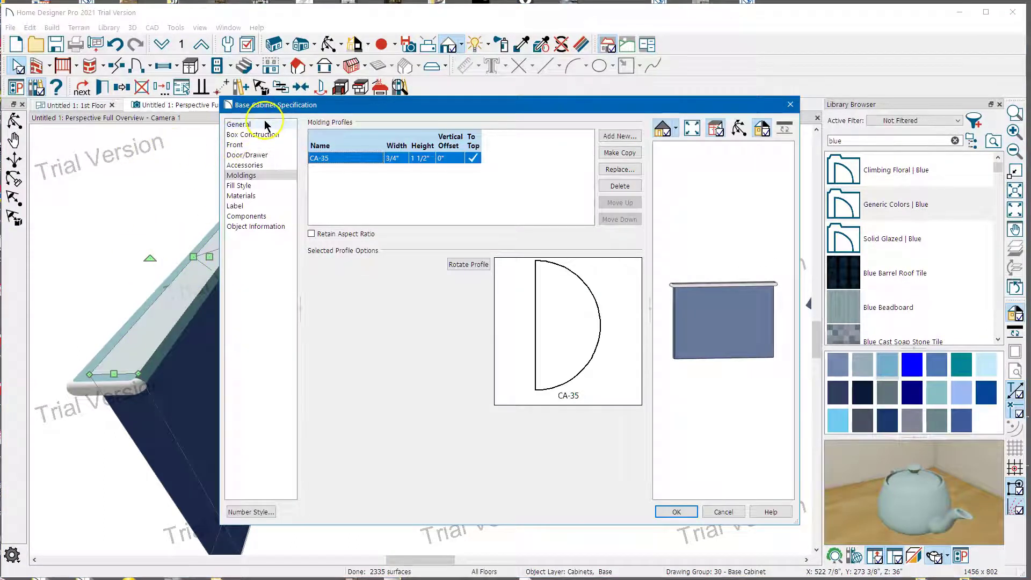
pyautogui.click(792, 108)
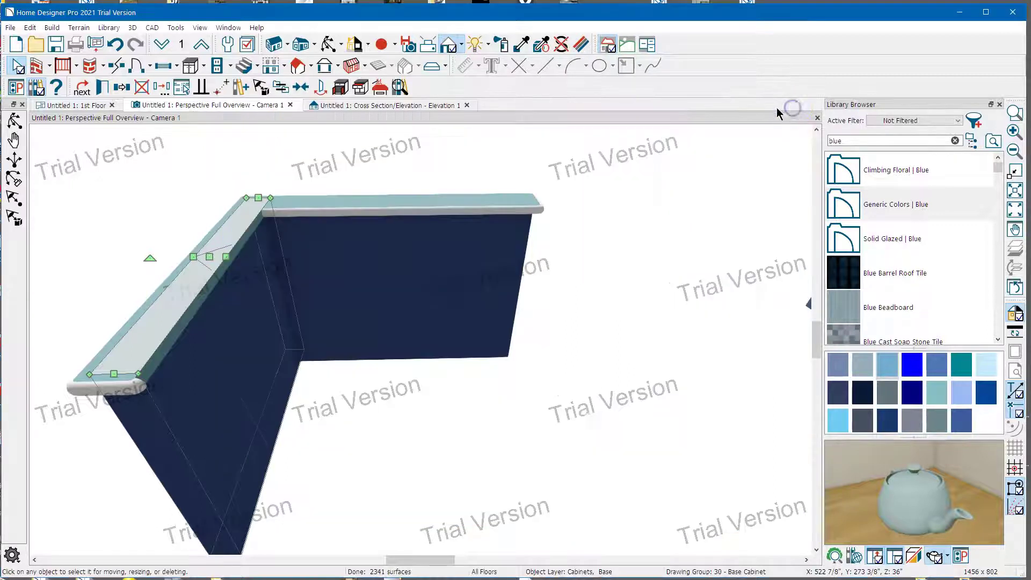
# Copy the cap's blue-green material onto the freestanding half wall's edge molding and inspect the result from outside, alongside the other half wall.
pyautogui.click(529, 43)
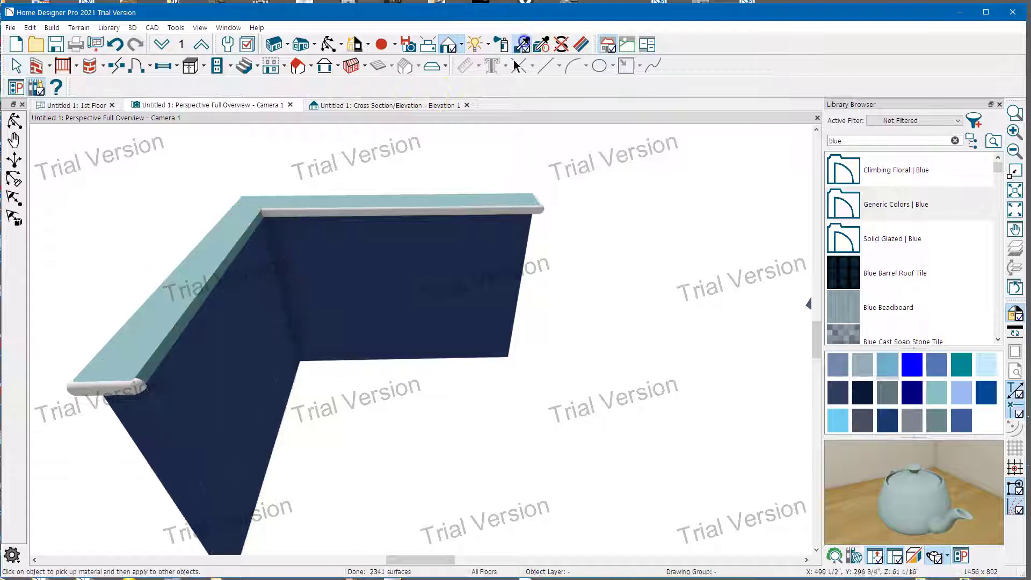
pyautogui.click(419, 211)
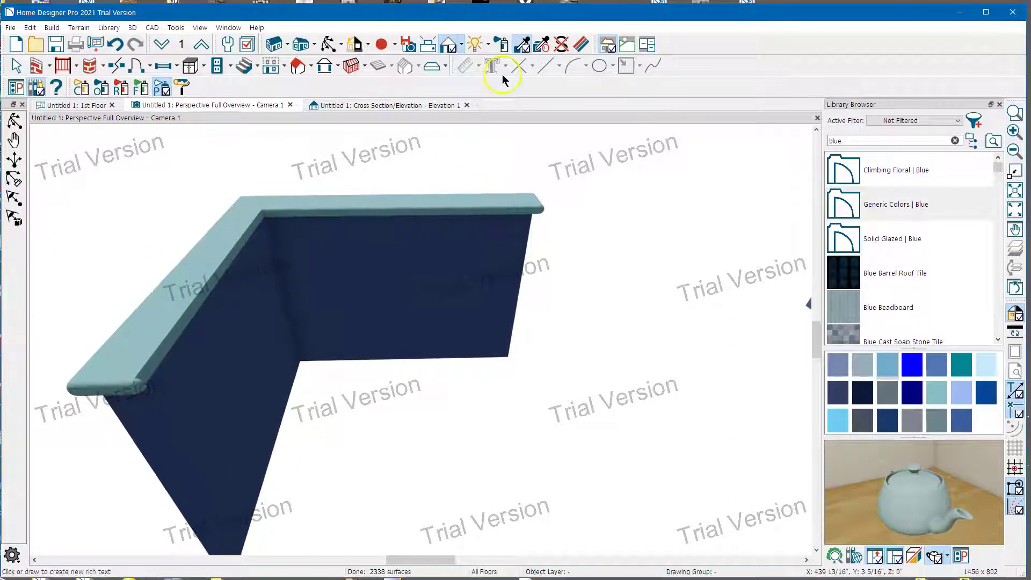
pyautogui.click(330, 44)
pyautogui.moveTo(322, 268); pyautogui.dragTo(410, 306)
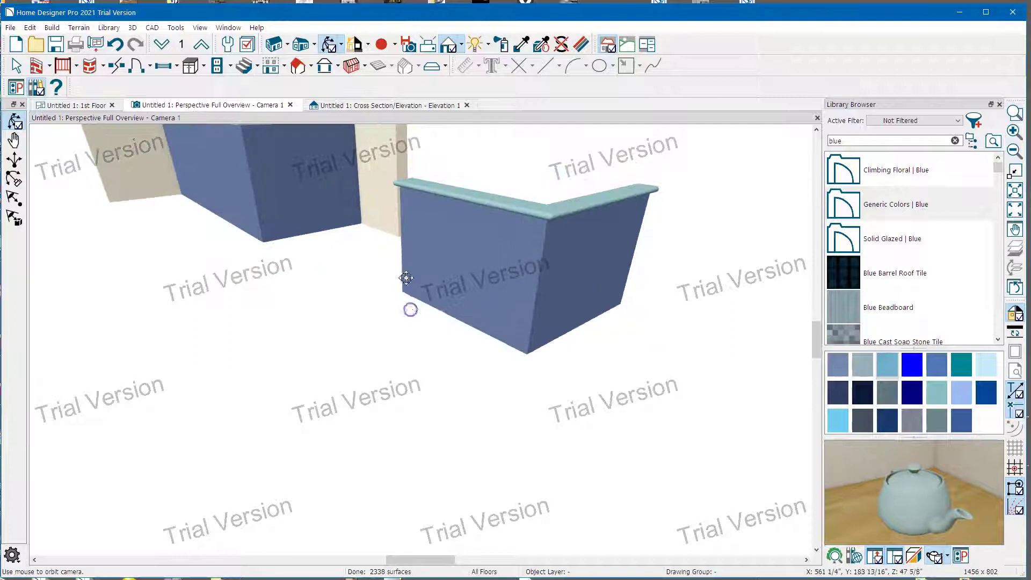
pyautogui.moveTo(406, 278); pyautogui.dragTo(428, 397, button='middle')
pyautogui.moveTo(256, 347); pyautogui.dragTo(381, 430, button='middle')
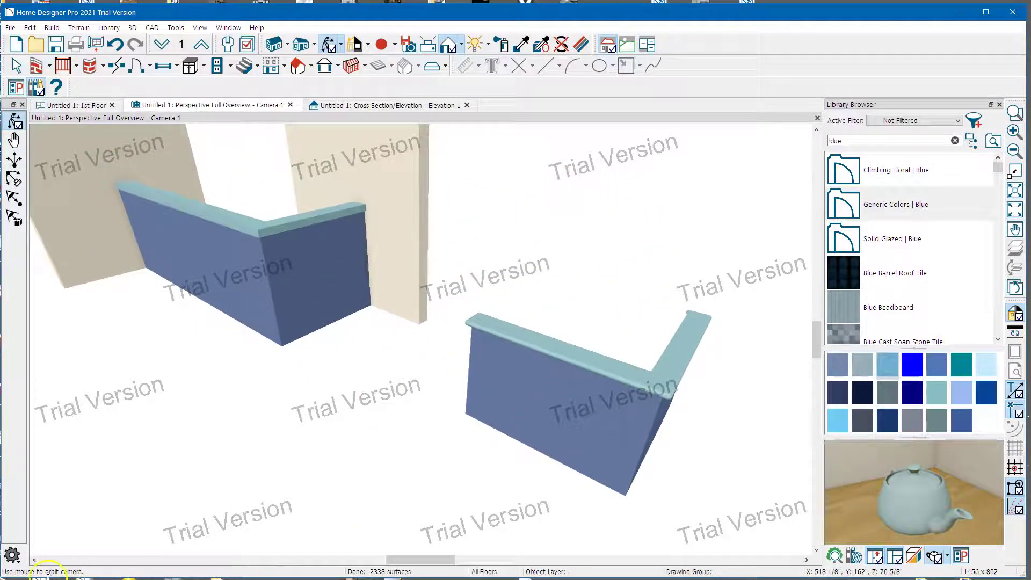